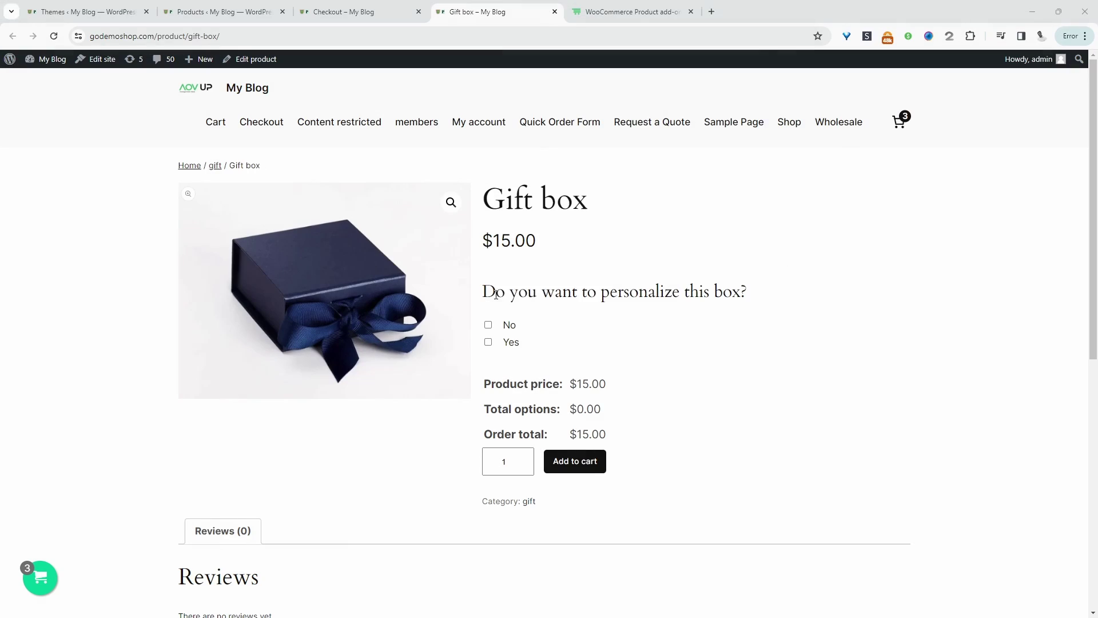
Choose Yes to personalize, pick the red box colour, autofill the message, and add the box to the cart
{"action": "left_click_drag", "start_coordinate": [496, 291], "coordinate": [744, 290]}
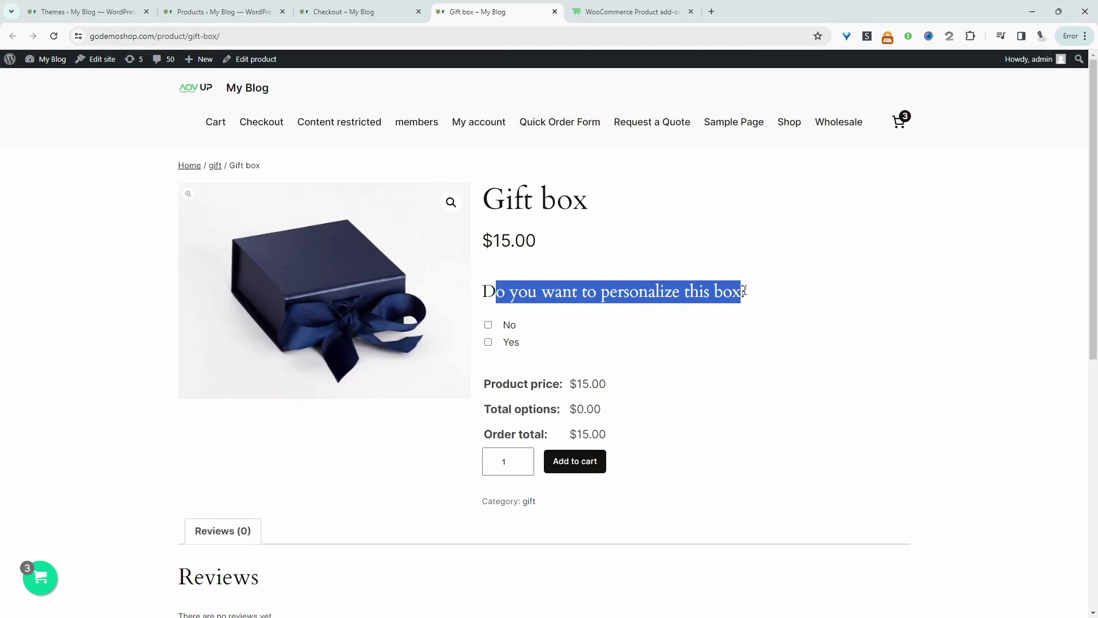
{"action": "left_click", "coordinate": [488, 342]}
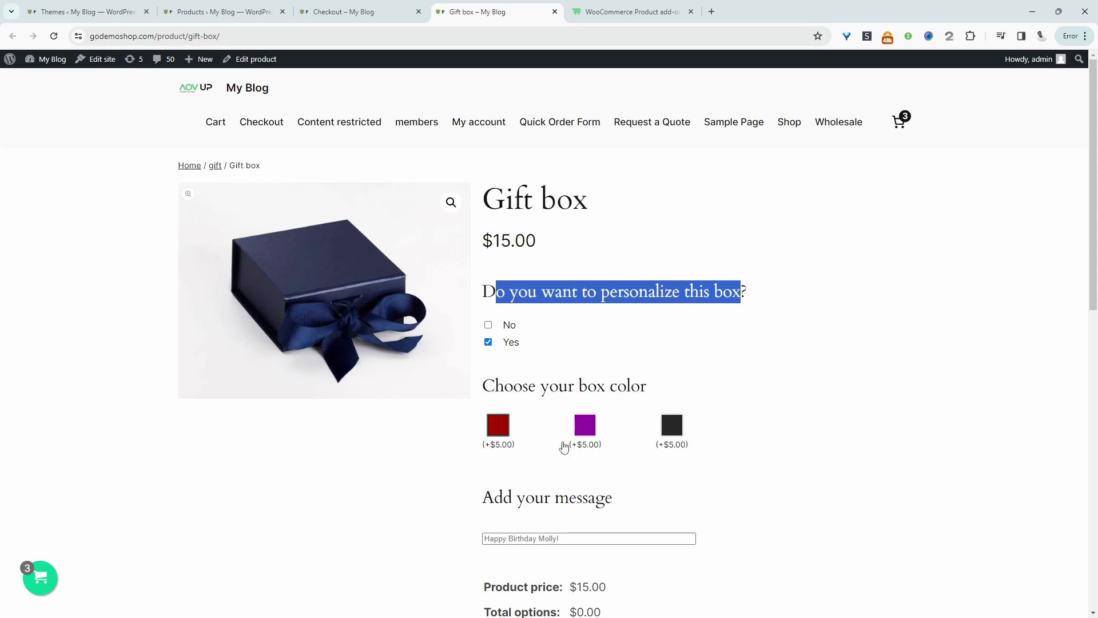
{"action": "left_click", "coordinate": [510, 437]}
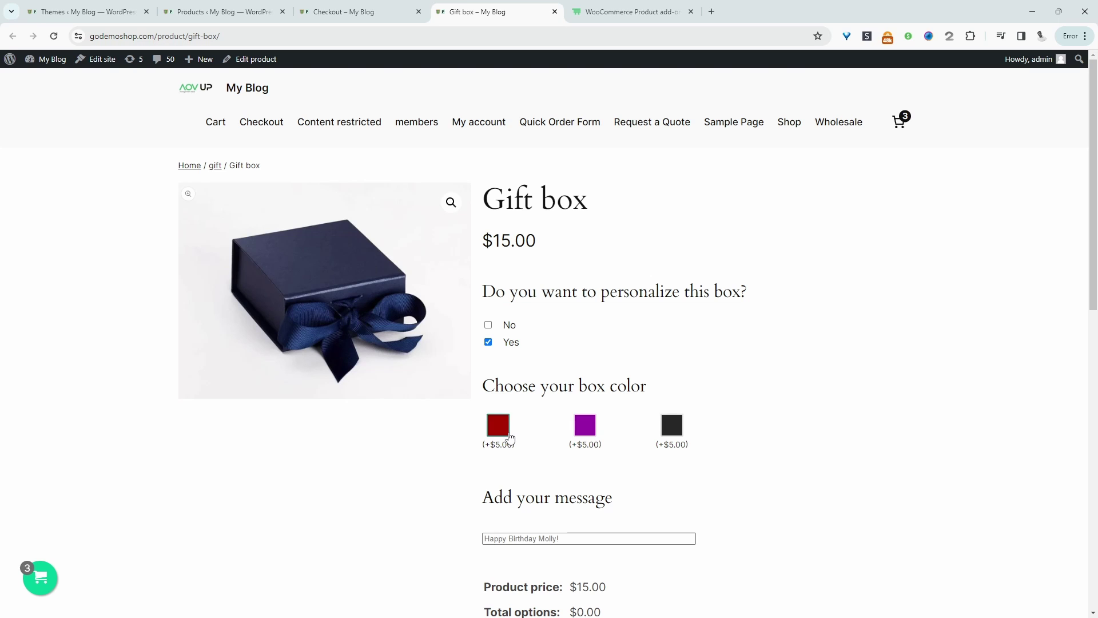
{"action": "left_click", "coordinate": [580, 537]}
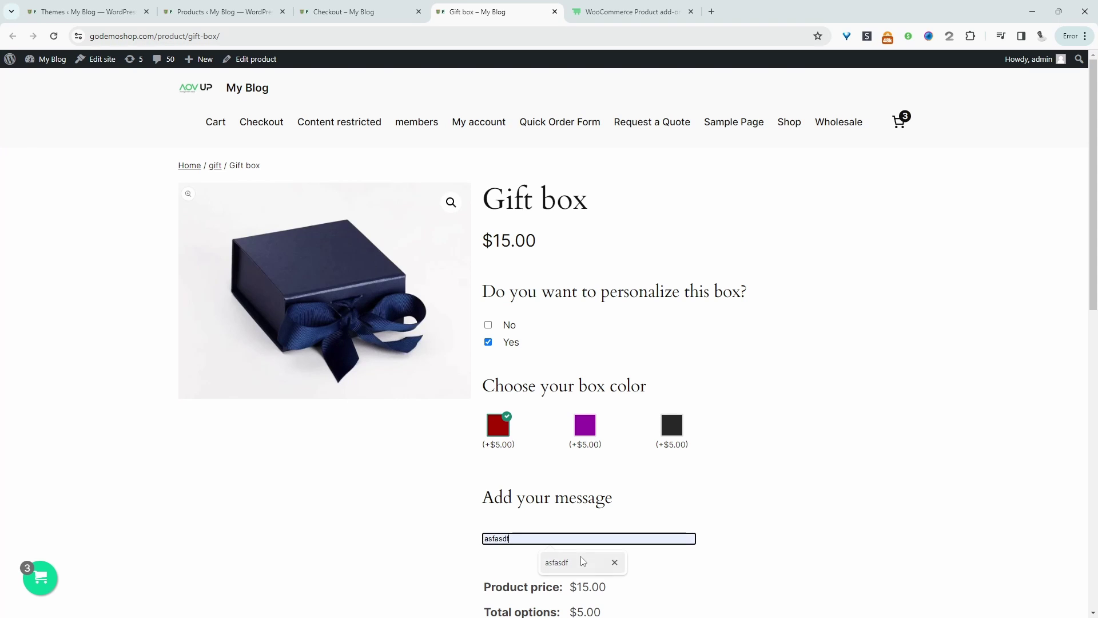
{"action": "left_click", "coordinate": [583, 561]}
{"action": "scroll", "coordinate": [579, 549], "scroll_direction": "down", "scroll_amount": 3}
{"action": "left_click", "coordinate": [582, 472]}
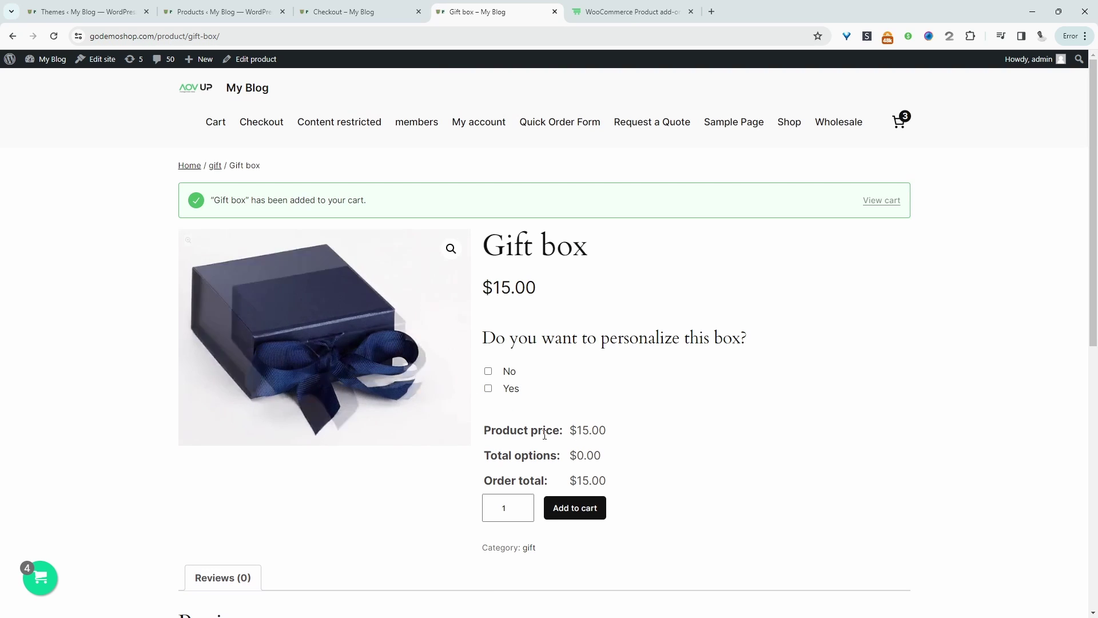
Check the Gift box in the side cart and checkout summary, then return to the product page
{"action": "left_click", "coordinate": [40, 578]}
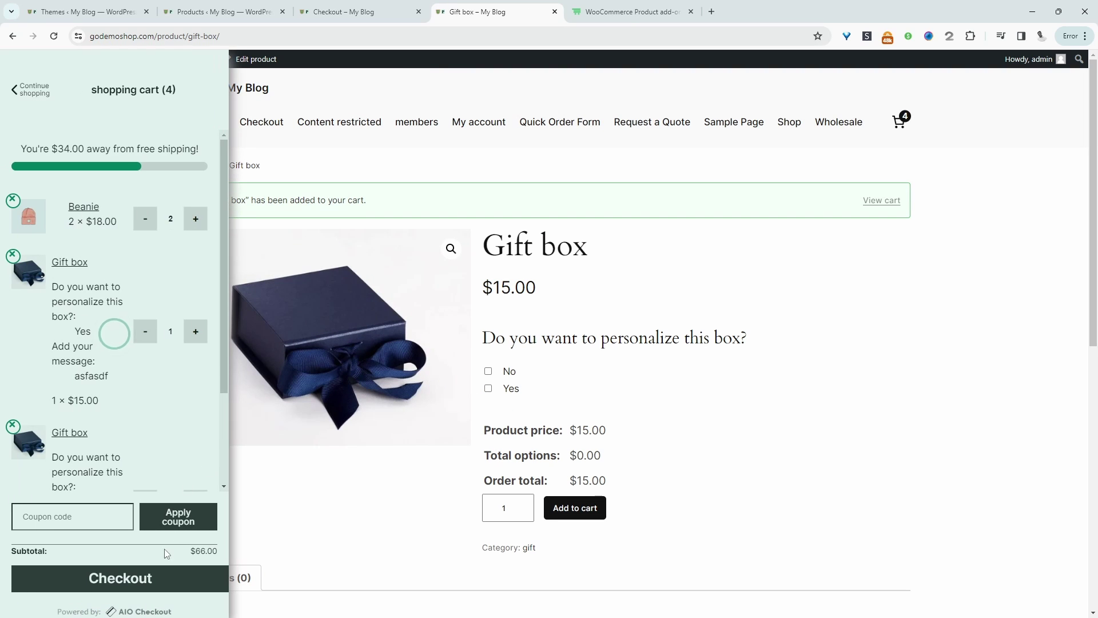
{"action": "left_click", "coordinate": [163, 579]}
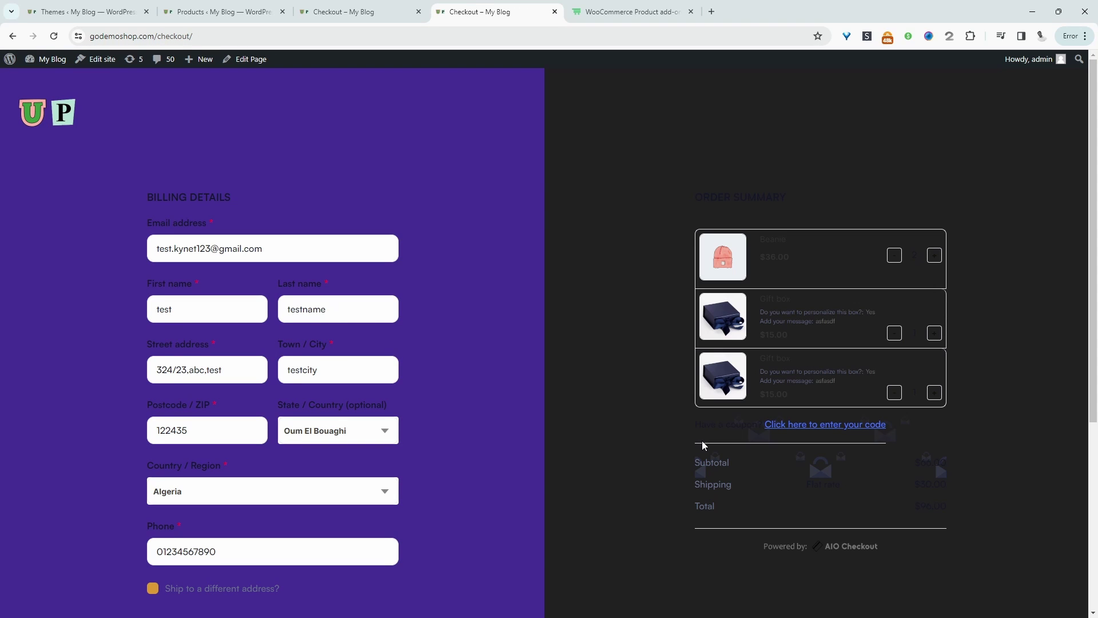
{"action": "key", "text": "alt+Left"}
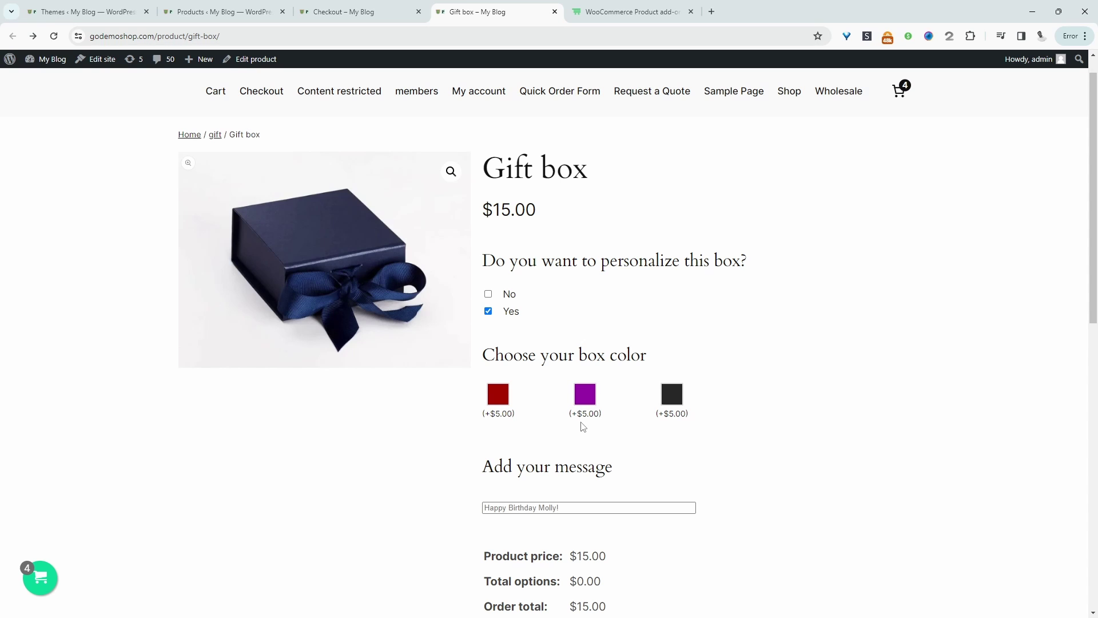
Switch to the AOVUP WooCommerce product add-ons page and look through its features
{"action": "left_click", "coordinate": [652, 8]}
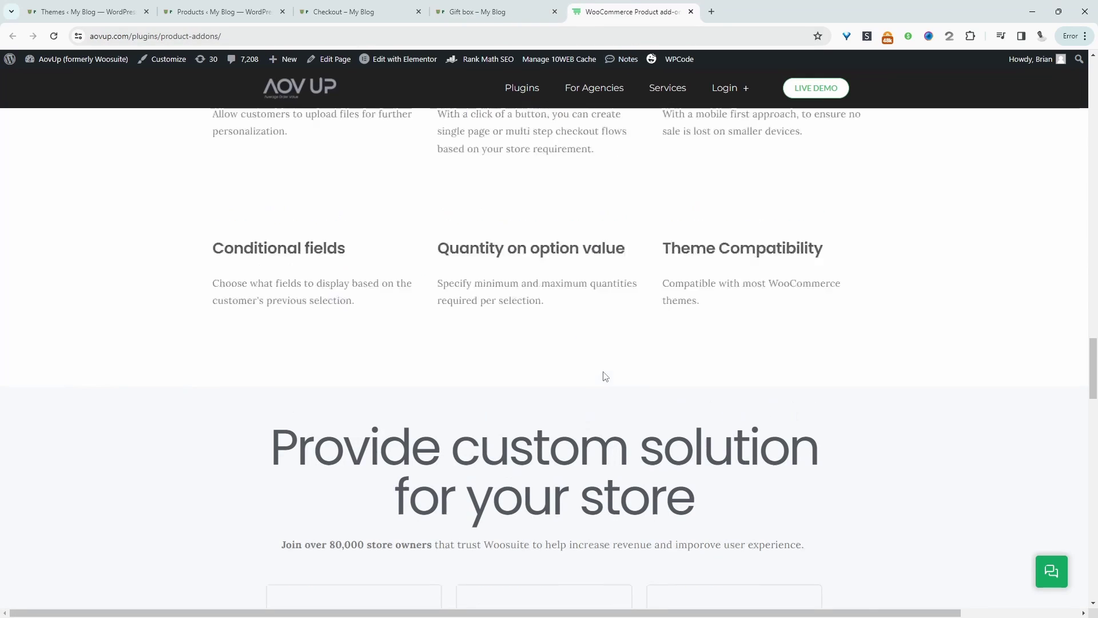
{"action": "scroll", "coordinate": [605, 371], "scroll_direction": "up", "scroll_amount": 15}
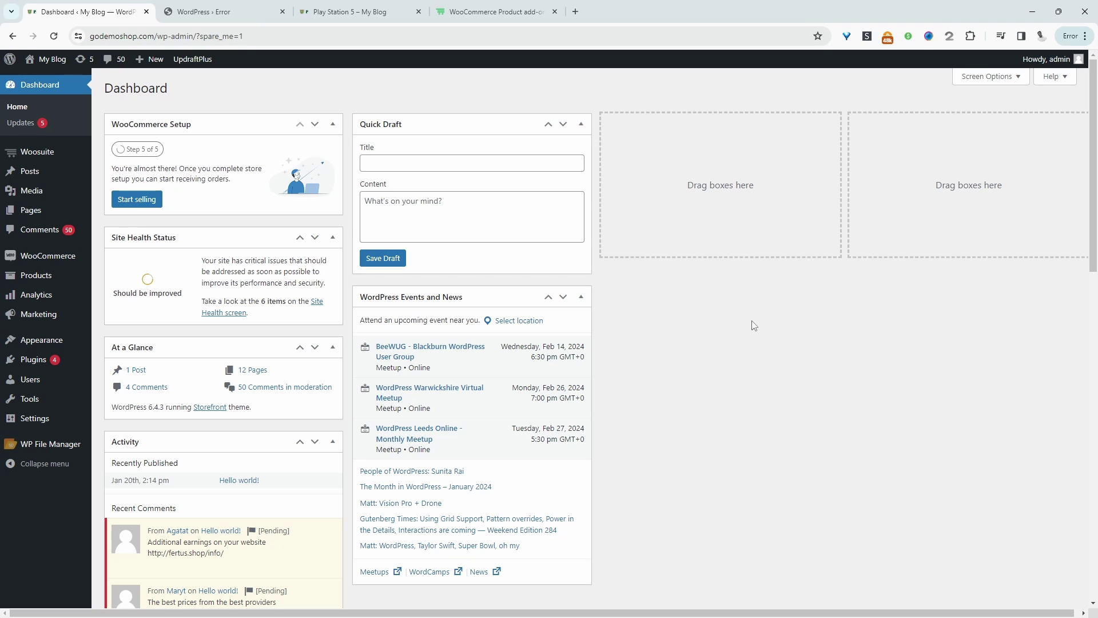
Bring up the Products menu in the admin sidebar to reach Add New
{"action": "mouse_move", "coordinate": [46, 362]}
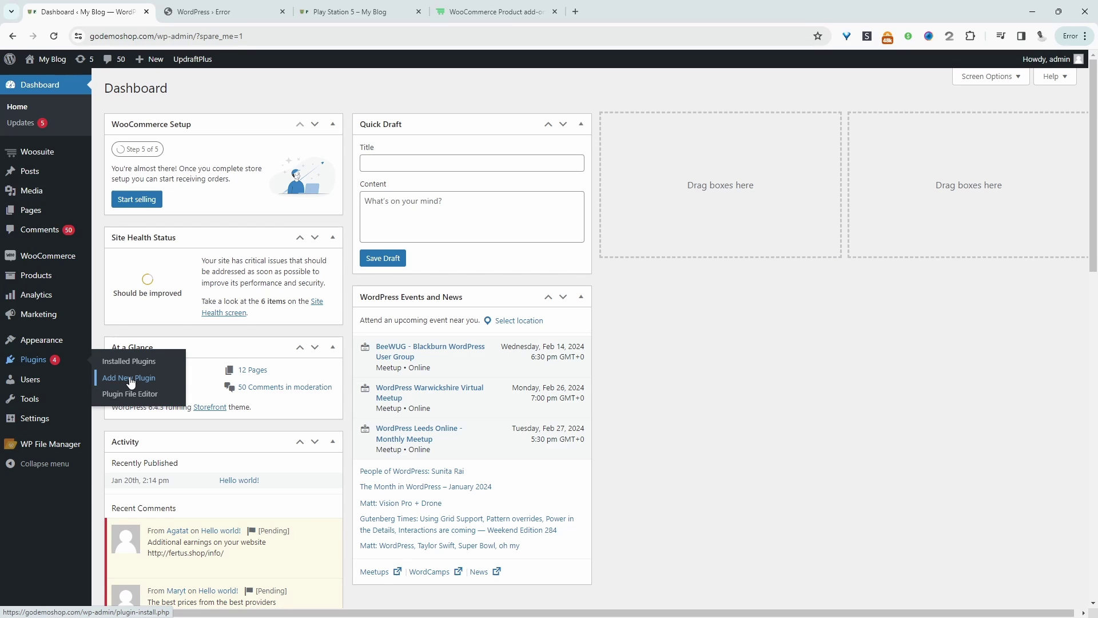
{"action": "mouse_move", "coordinate": [57, 286]}
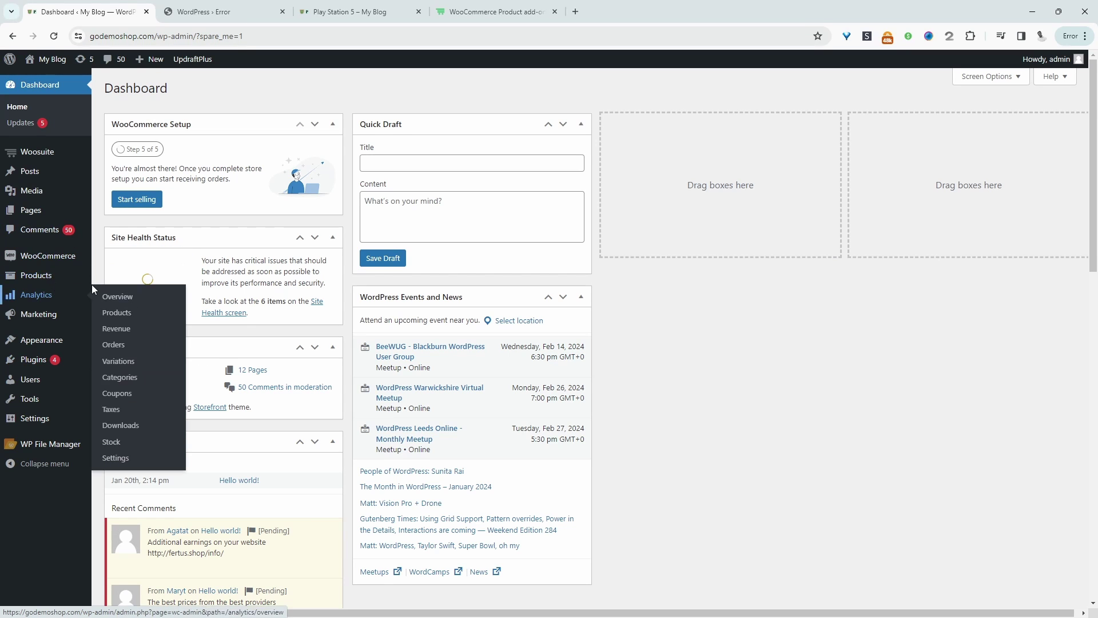
Start a new product named 'Gift box', set its product image, and give it regular price 15
{"action": "left_click", "coordinate": [118, 294]}
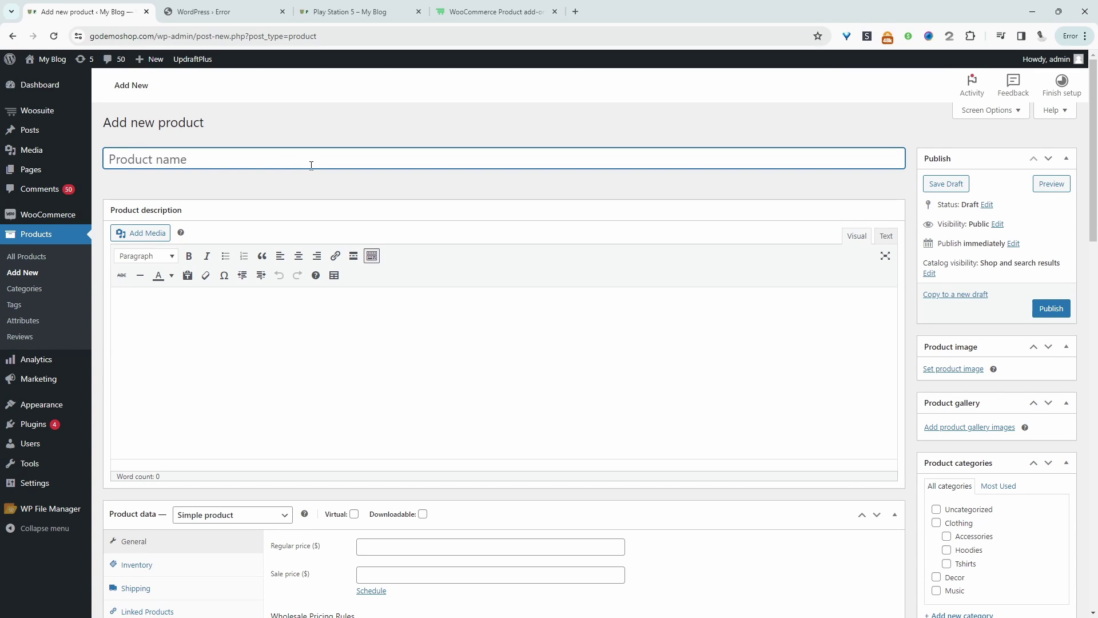
{"action": "type", "text": "Gift box"}
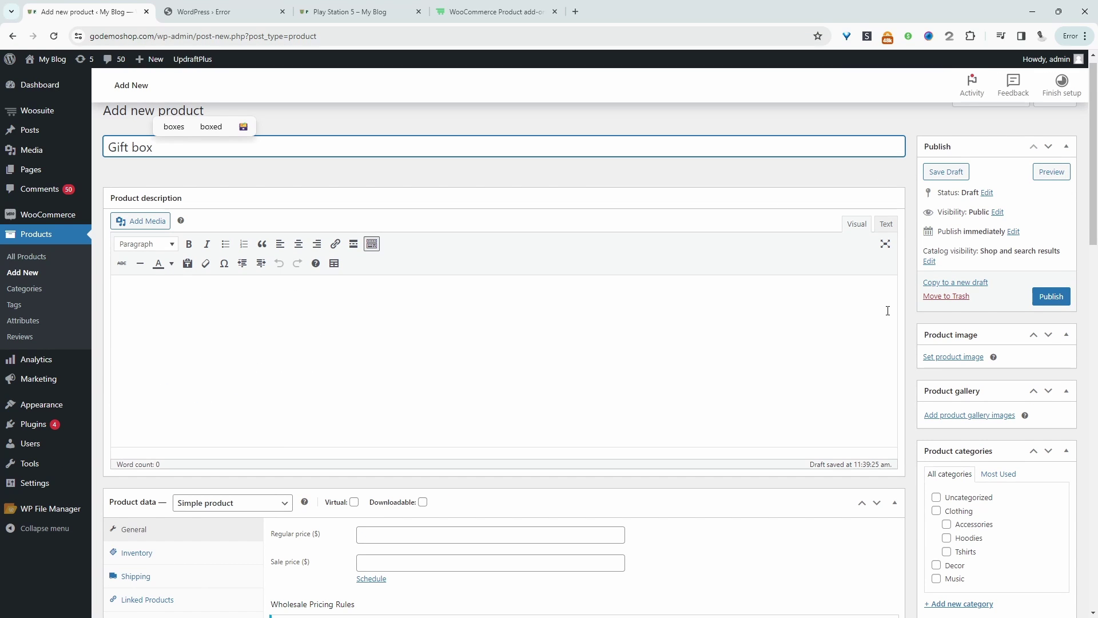
{"action": "left_click", "coordinate": [955, 356]}
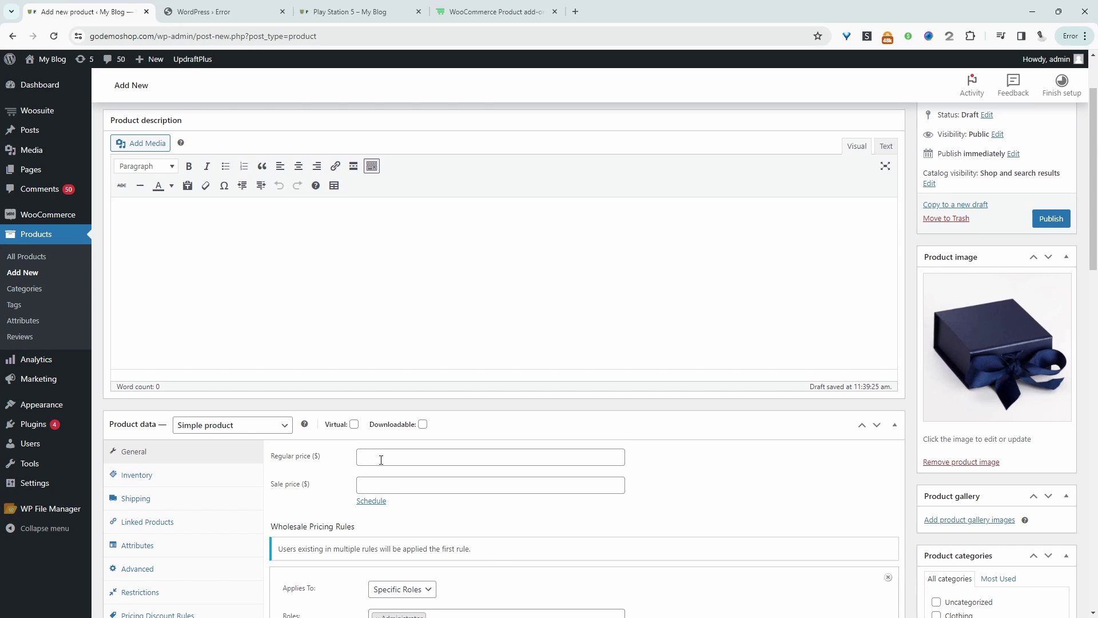
{"action": "left_click", "coordinate": [380, 457]}
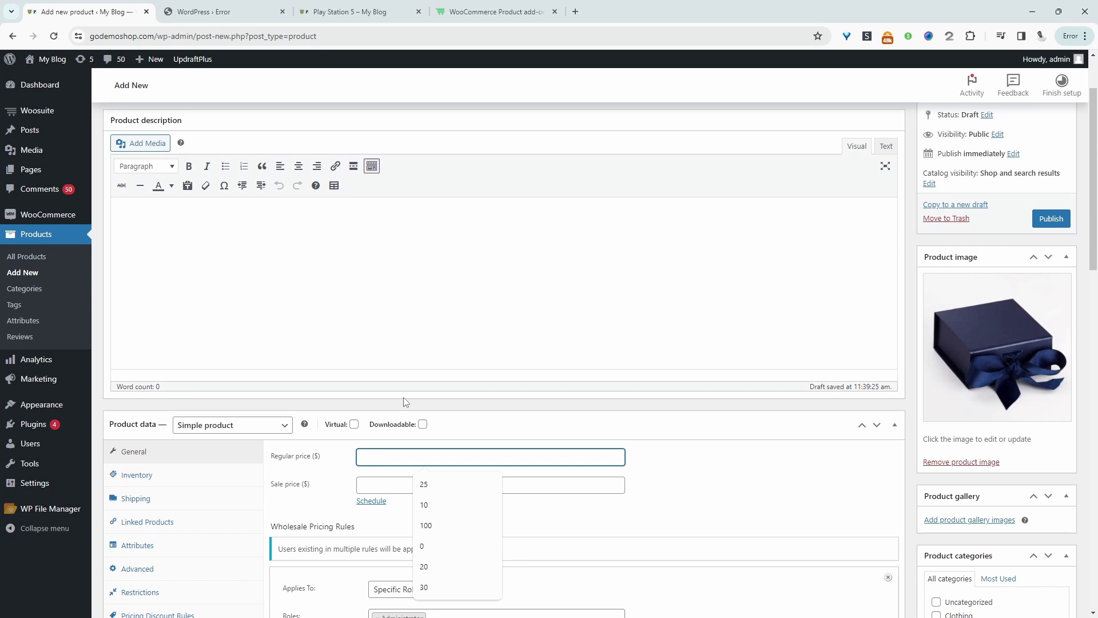
{"action": "type", "text": "15"}
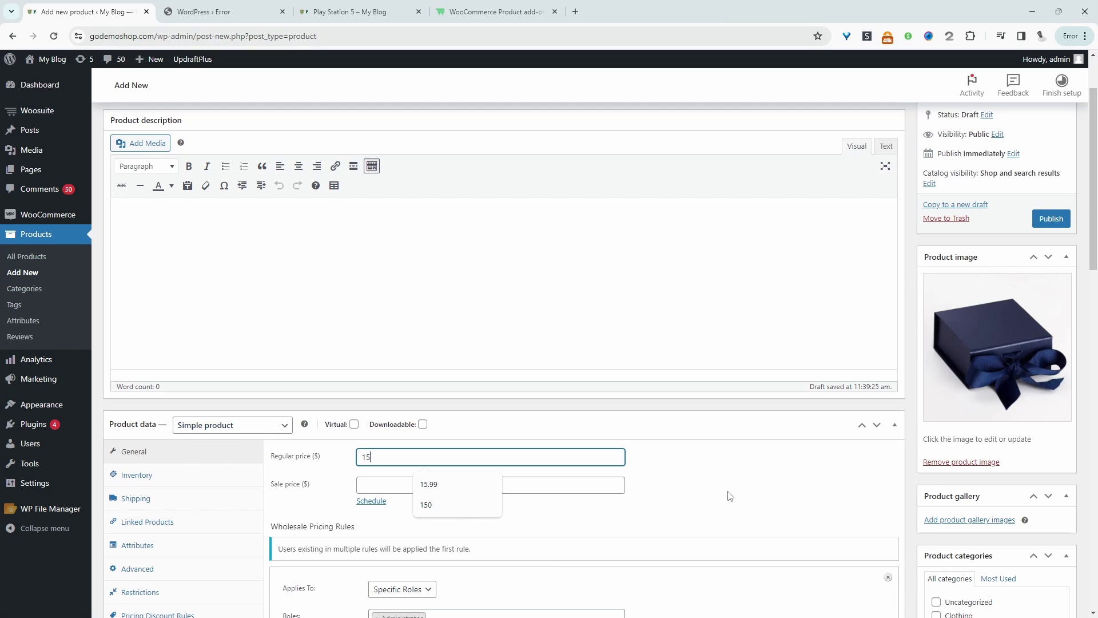
{"action": "left_click", "coordinate": [750, 489]}
Start a new category, save the Gift box product past the pricing warning, and open Woosuite Product Addons
{"action": "scroll", "coordinate": [750, 490], "scroll_direction": "down", "scroll_amount": 5}
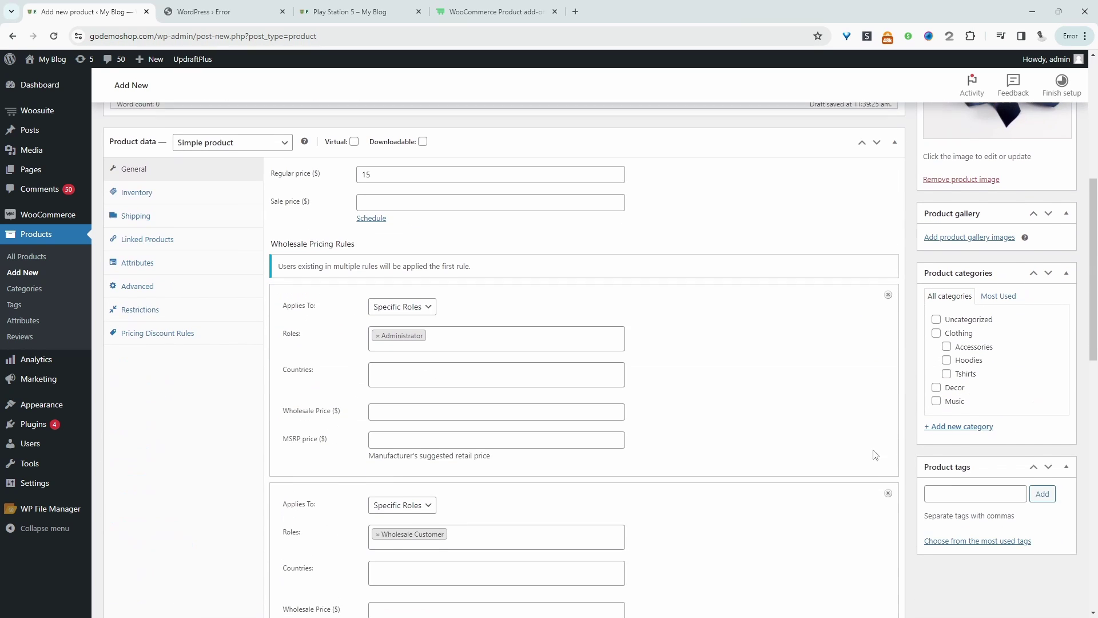
{"action": "left_click", "coordinate": [952, 438]}
{"action": "type", "text": "gi"}
{"action": "left_click", "coordinate": [1050, 260]}
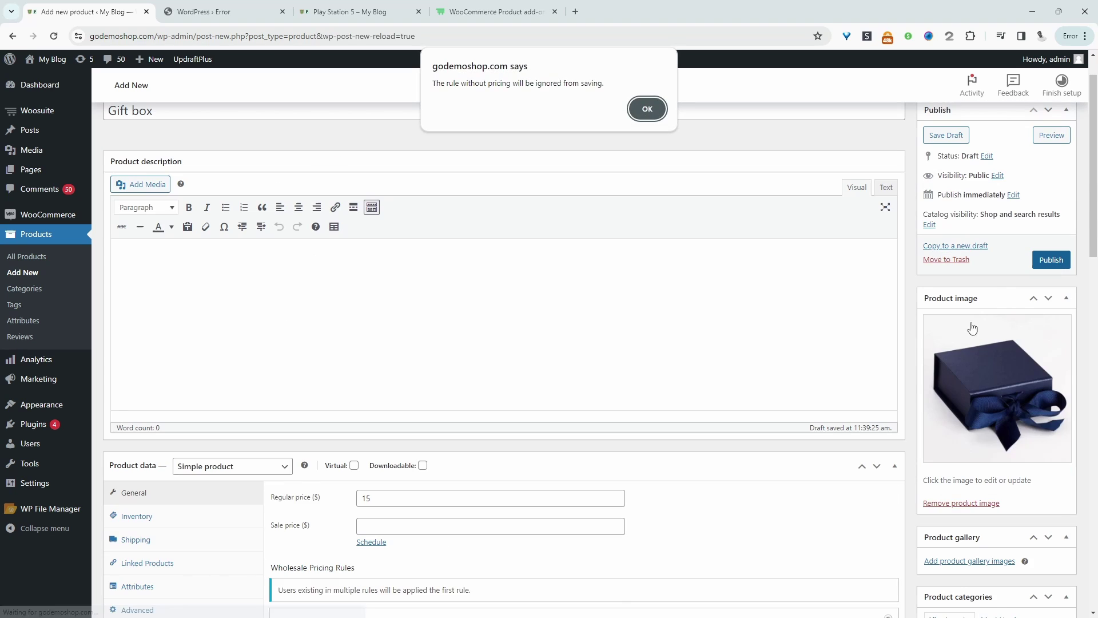
{"action": "key", "text": "Return"}
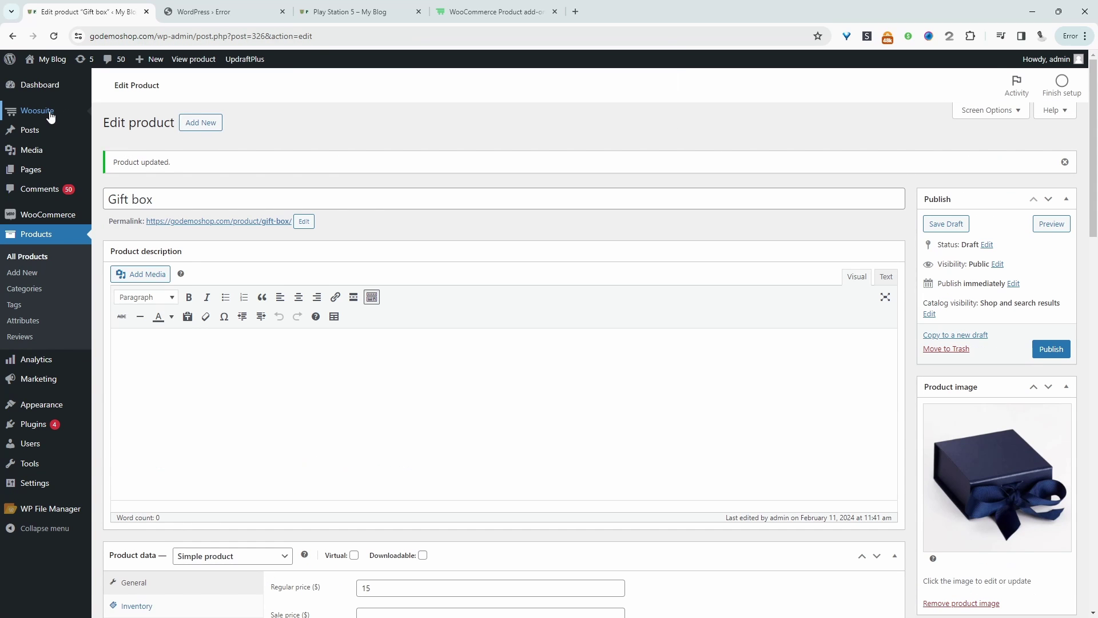
{"action": "mouse_move", "coordinate": [51, 111]}
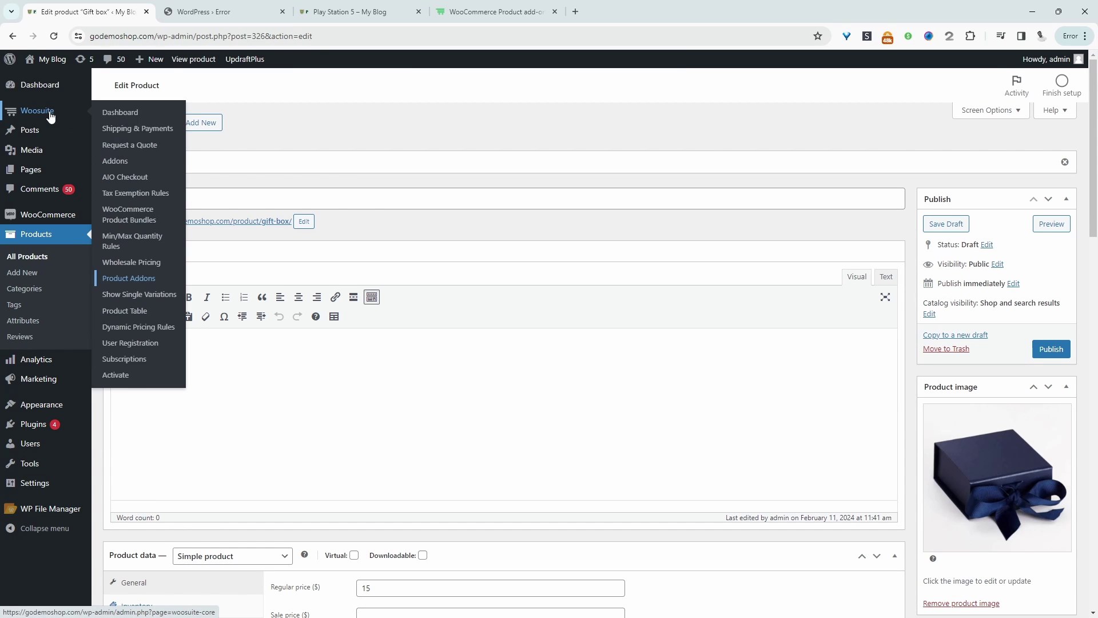
{"action": "left_click", "coordinate": [129, 279]}
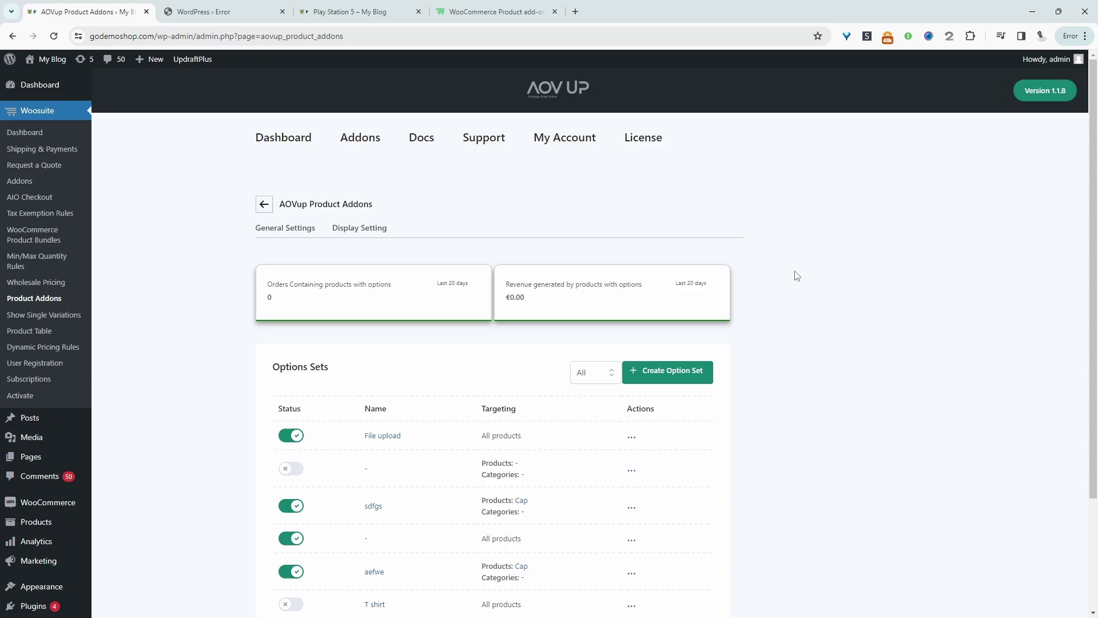
Create option set 'gift box' targeting specific products, with only Gift box (#326) selected
{"action": "left_click", "coordinate": [671, 380]}
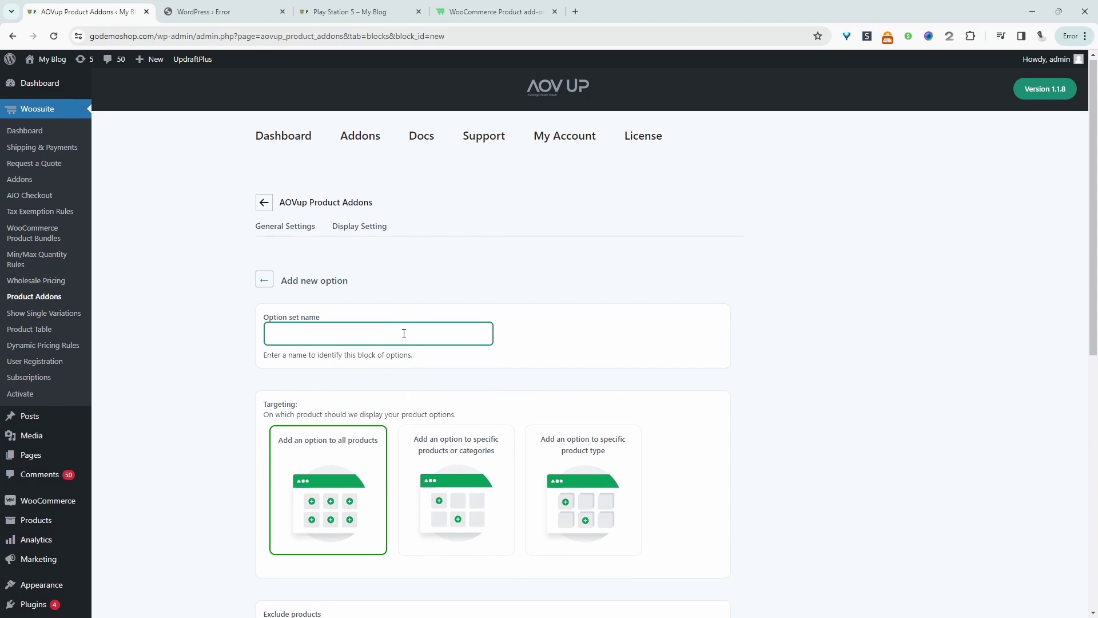
{"action": "type", "text": "gift box"}
{"action": "scroll", "coordinate": [613, 310], "scroll_direction": "down", "scroll_amount": 2}
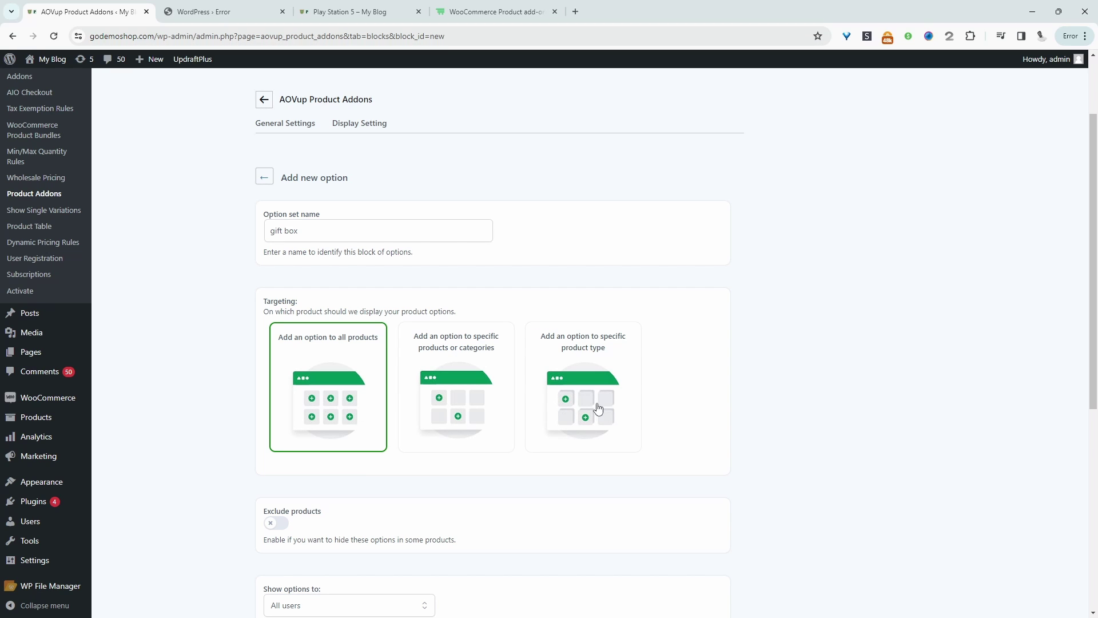
{"action": "left_click", "coordinate": [474, 405]}
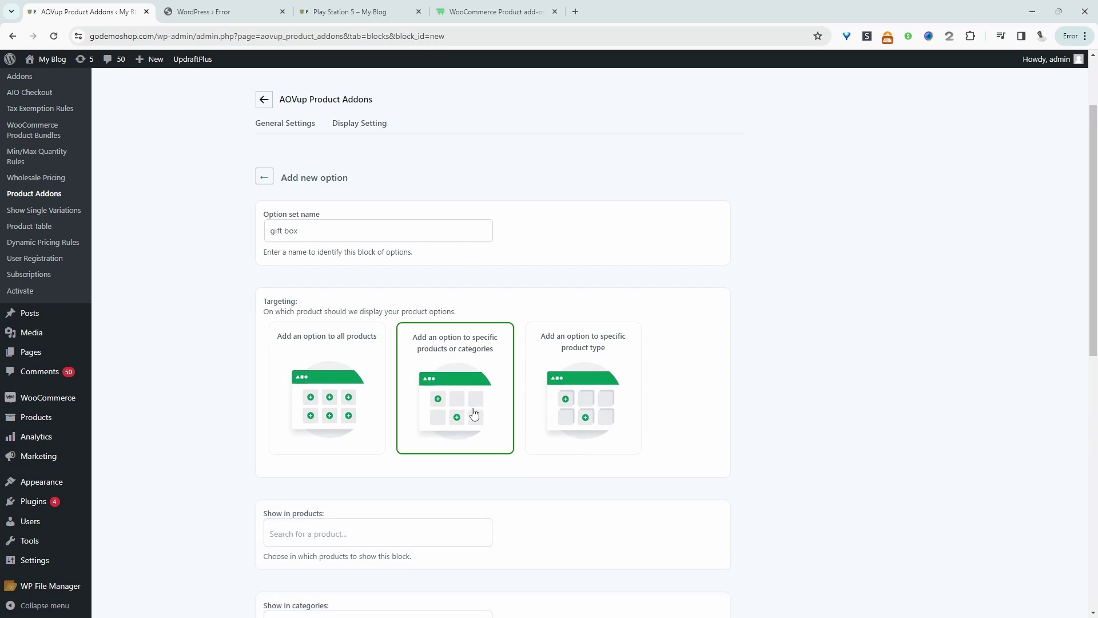
{"action": "scroll", "coordinate": [452, 418], "scroll_direction": "down", "scroll_amount": 3}
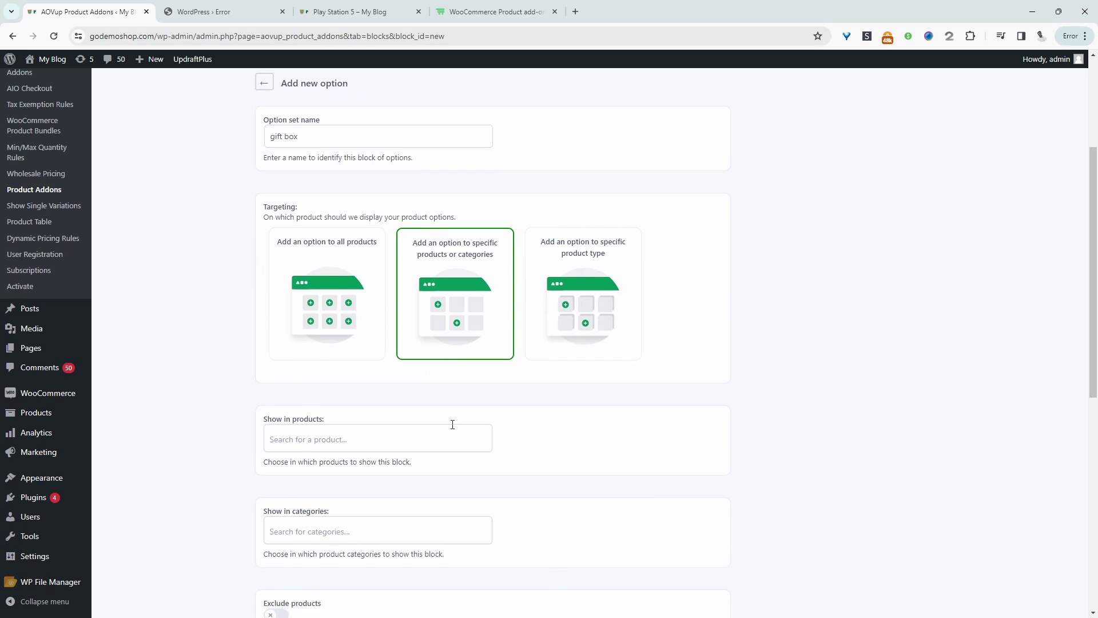
{"action": "left_click", "coordinate": [355, 399]}
{"action": "type", "text": "gift"}
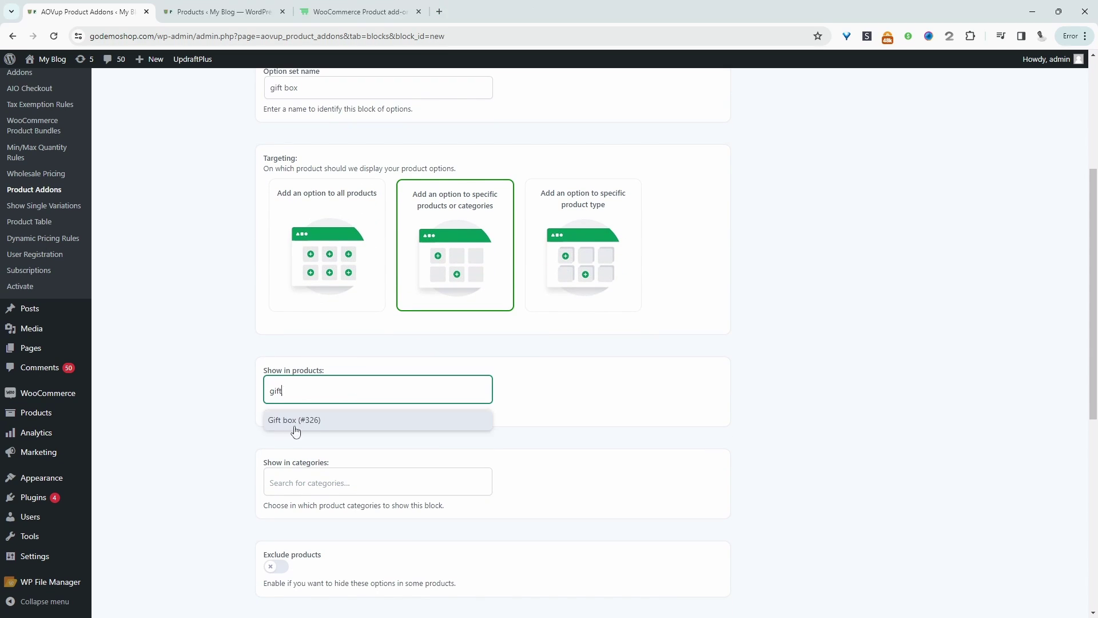
{"action": "left_click", "coordinate": [299, 424]}
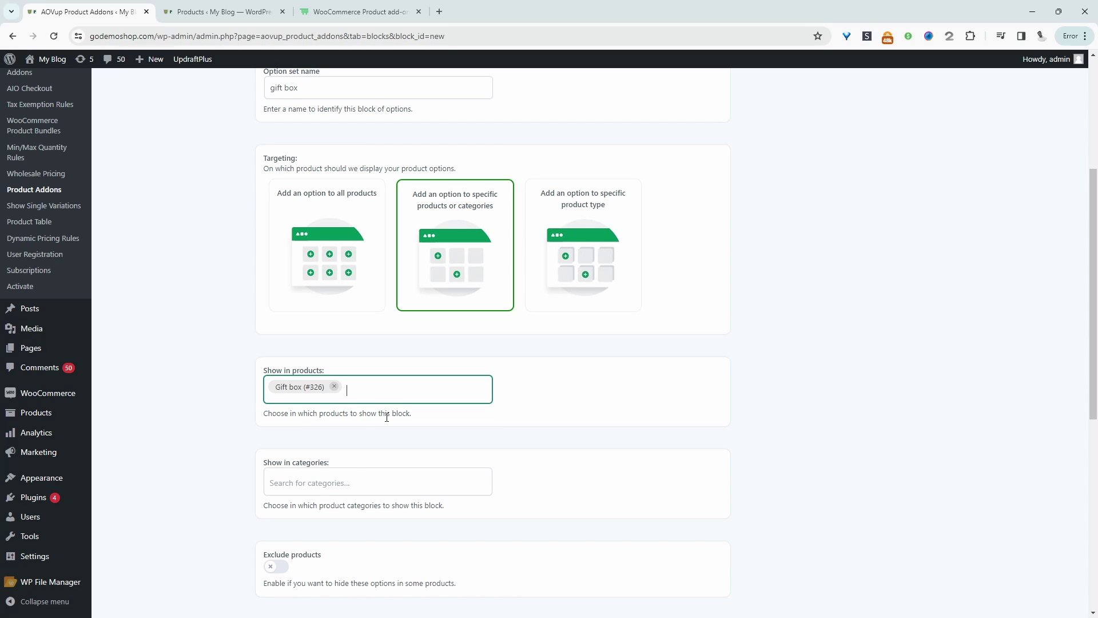
{"action": "scroll", "coordinate": [387, 417], "scroll_direction": "down", "scroll_amount": 8}
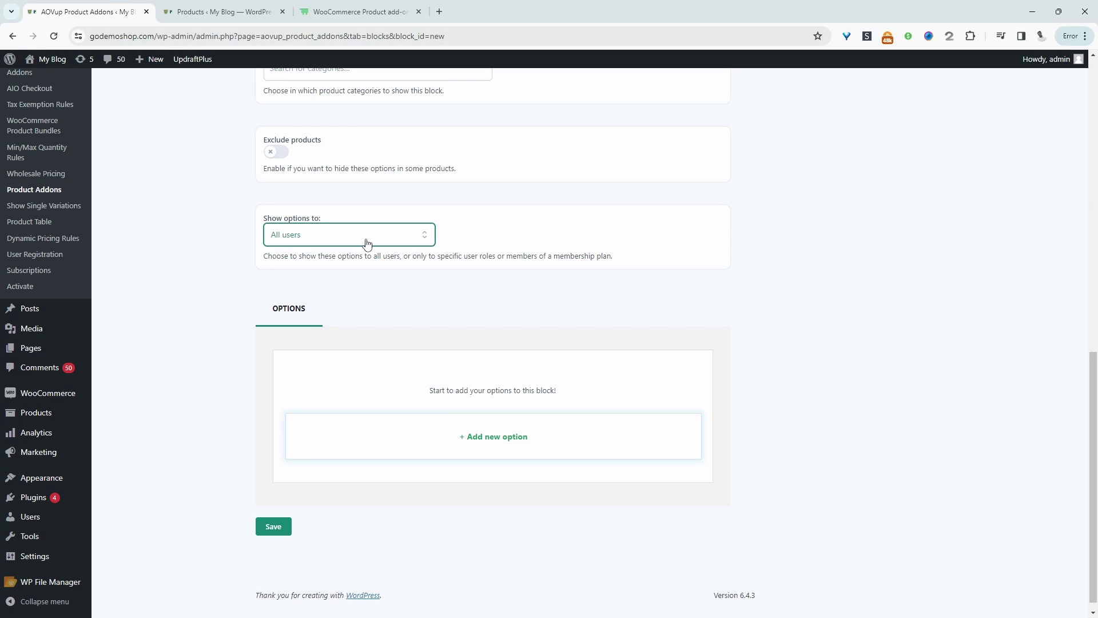
Add a Checkbox option titled 'Do you want to personalize this box?'
{"action": "left_click", "coordinate": [501, 447]}
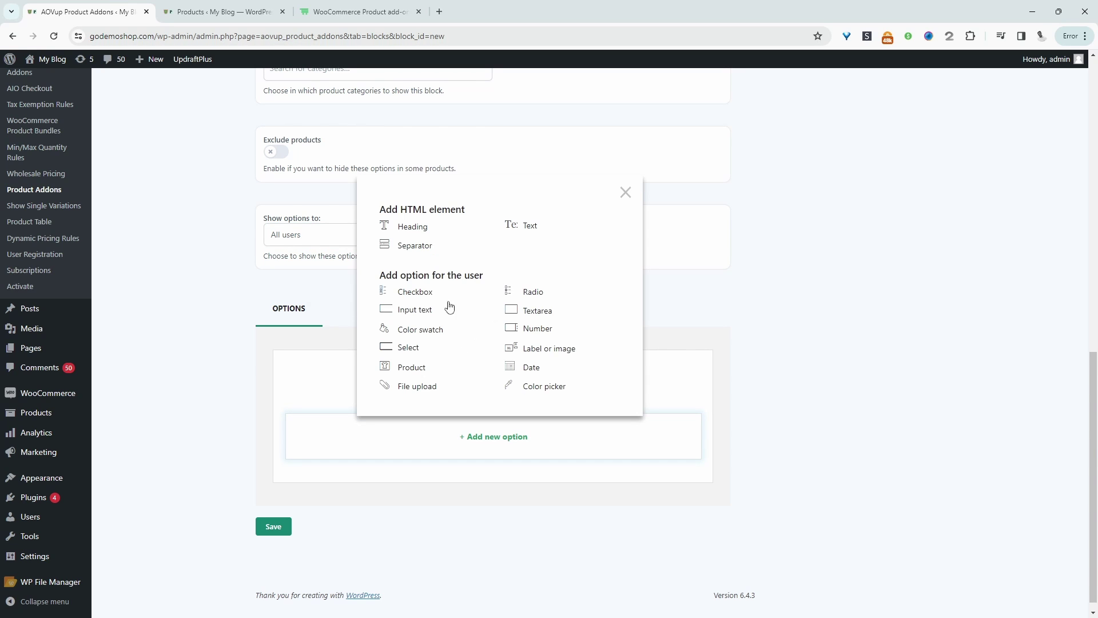
{"action": "left_click", "coordinate": [426, 292]}
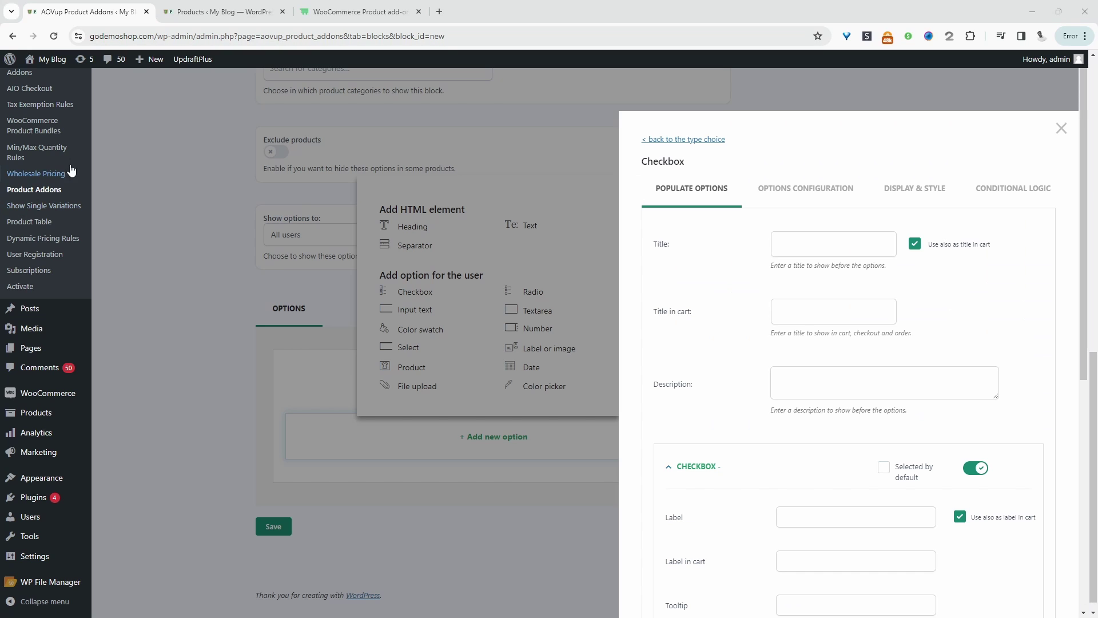
{"action": "left_click", "coordinate": [815, 249]}
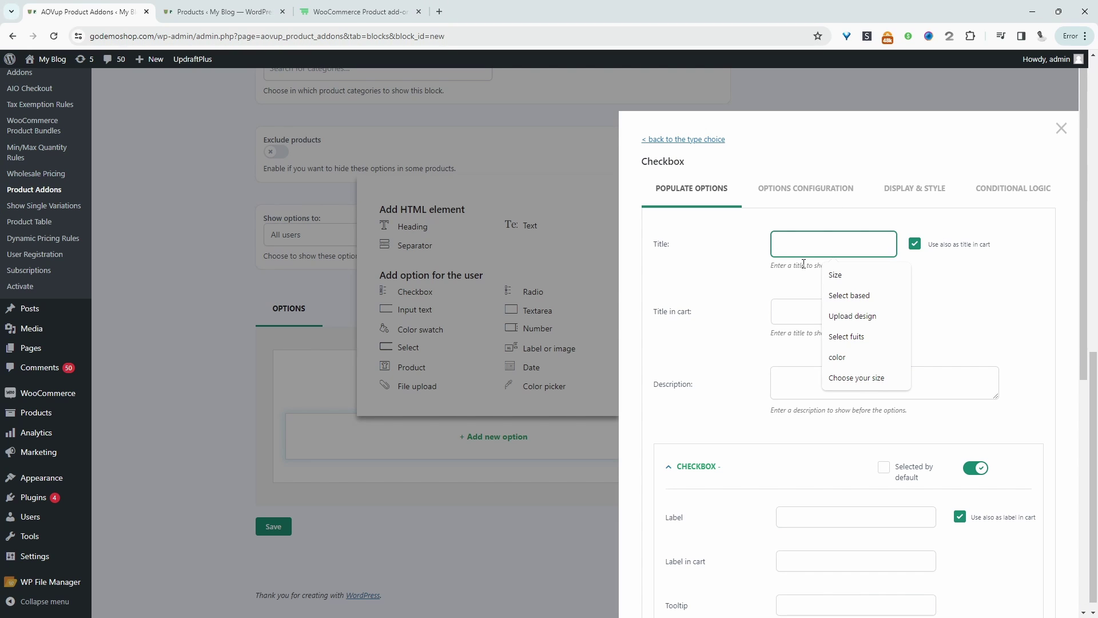
{"action": "type", "text": "Do"}
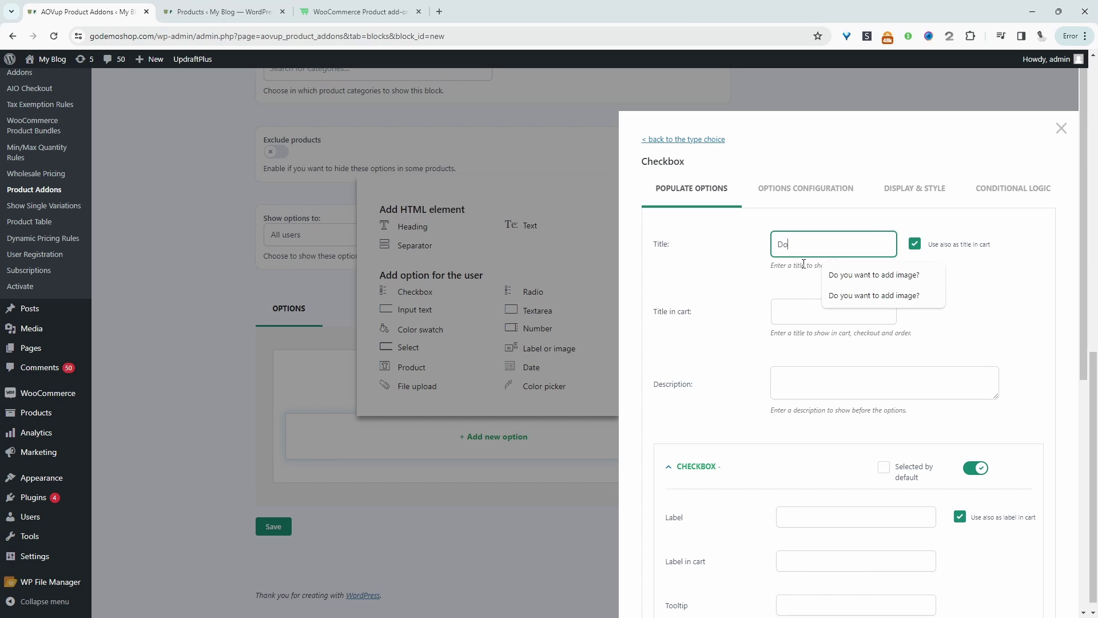
{"action": "key", "text": "ctrl+v"}
{"action": "scroll", "coordinate": [852, 264], "scroll_direction": "down", "scroll_amount": 2}
{"action": "scroll", "coordinate": [853, 264], "scroll_direction": "down", "scroll_amount": 4}
Give the checkbox the choices No and Yes, then save the option
{"action": "left_click", "coordinate": [799, 276]}
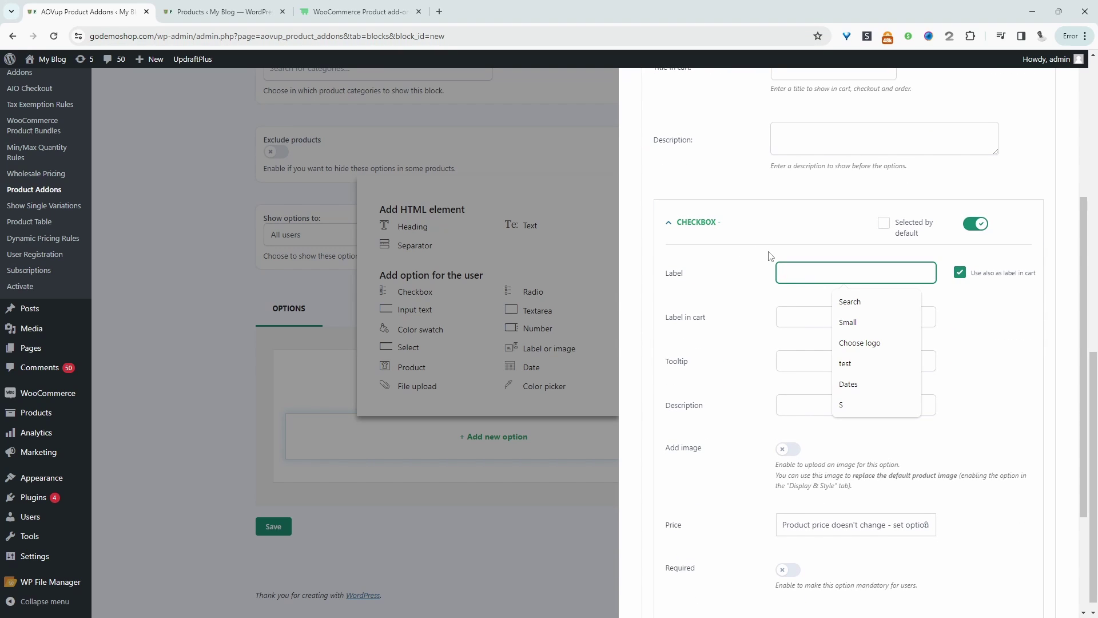
{"action": "type", "text": "No"}
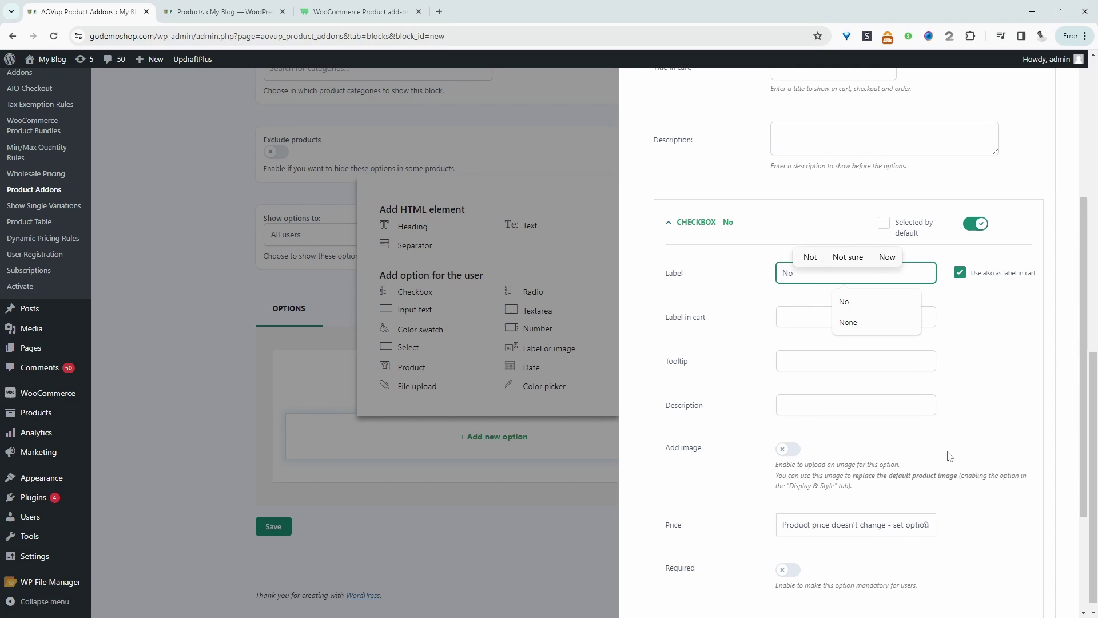
{"action": "left_click", "coordinate": [994, 361]}
{"action": "scroll", "coordinate": [772, 371], "scroll_direction": "down", "scroll_amount": 3}
{"action": "left_click", "coordinate": [801, 506]}
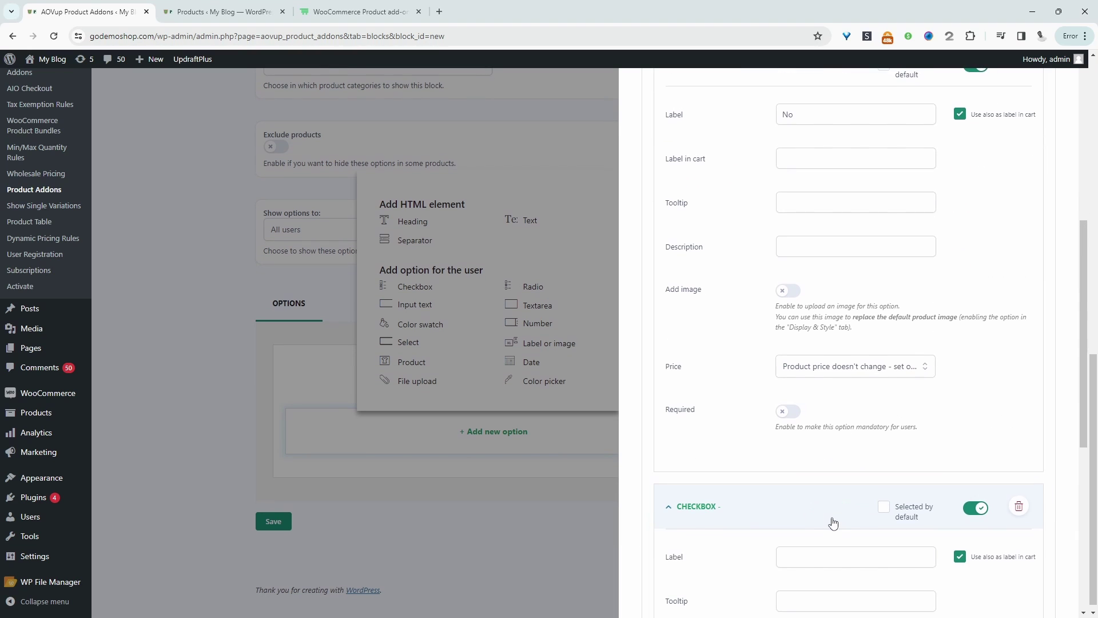
{"action": "scroll", "coordinate": [814, 530], "scroll_direction": "down", "scroll_amount": 2}
{"action": "left_click", "coordinate": [820, 455]}
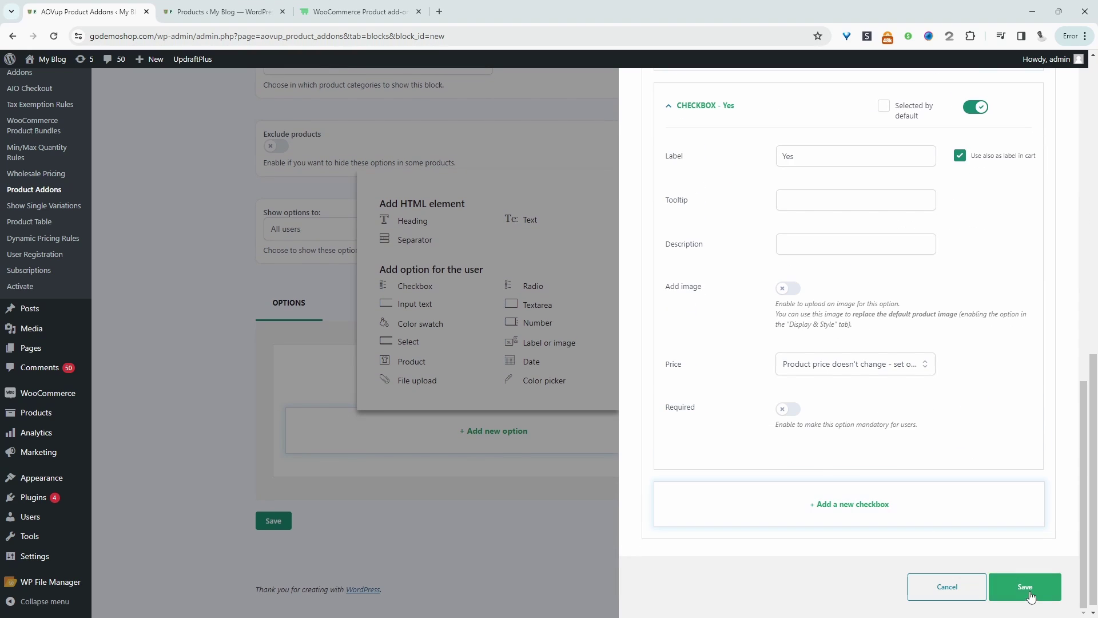
{"action": "left_click", "coordinate": [1028, 595]}
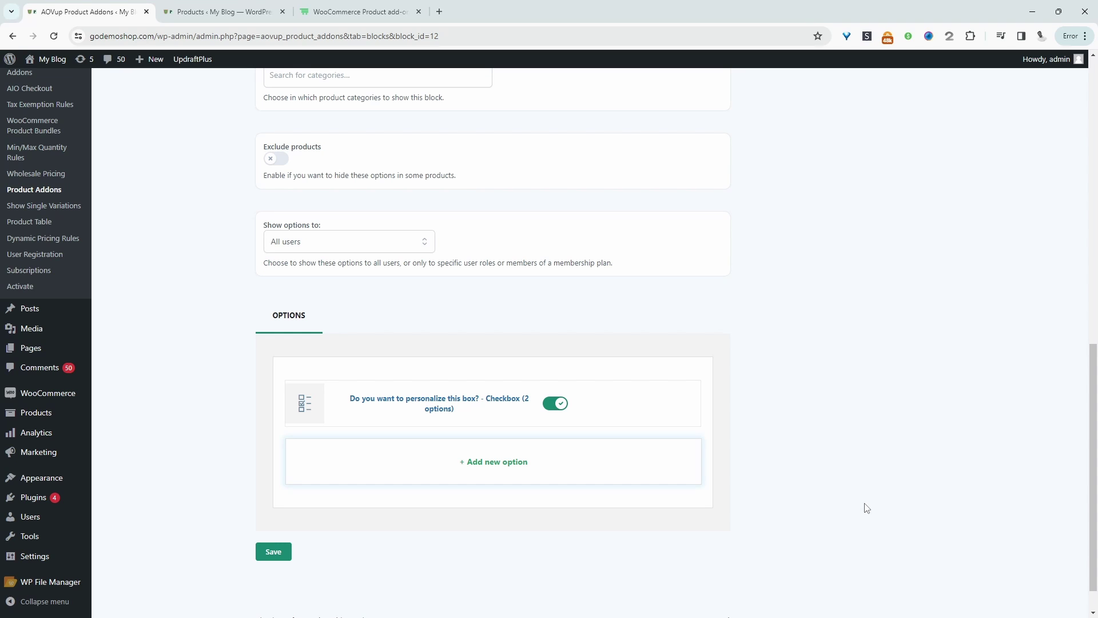
Add a Color swatch option titled 'Choose your box color', reusing a previous title with 'box'
{"action": "left_click", "coordinate": [437, 470]}
{"action": "left_click", "coordinate": [438, 359]}
{"action": "left_click", "coordinate": [820, 243]}
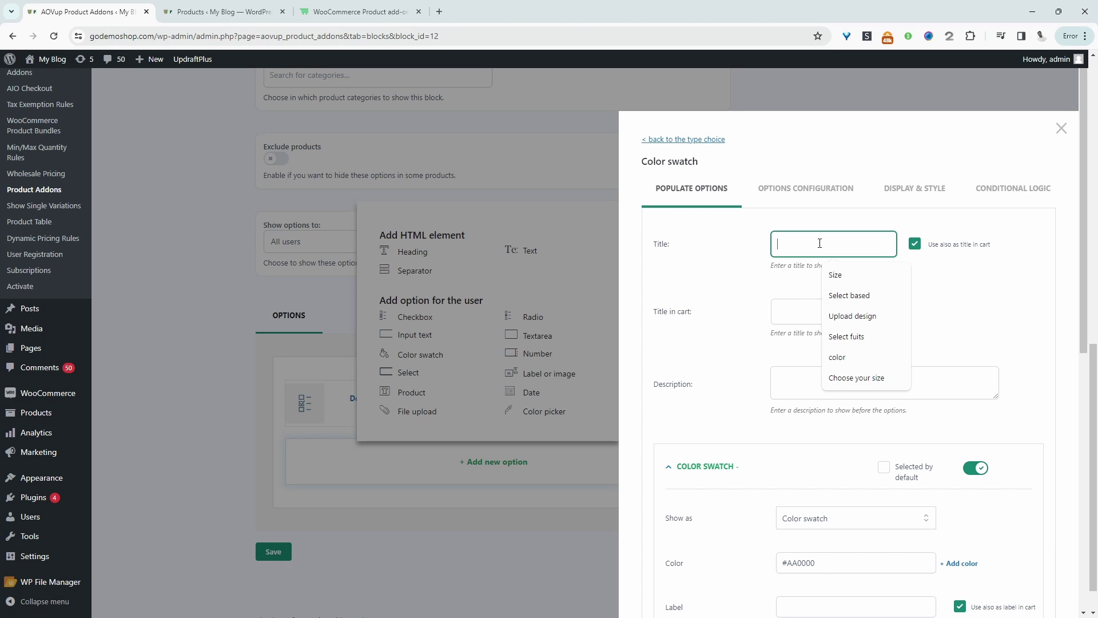
{"action": "key", "text": "Up"}
{"action": "key", "text": "Return"}
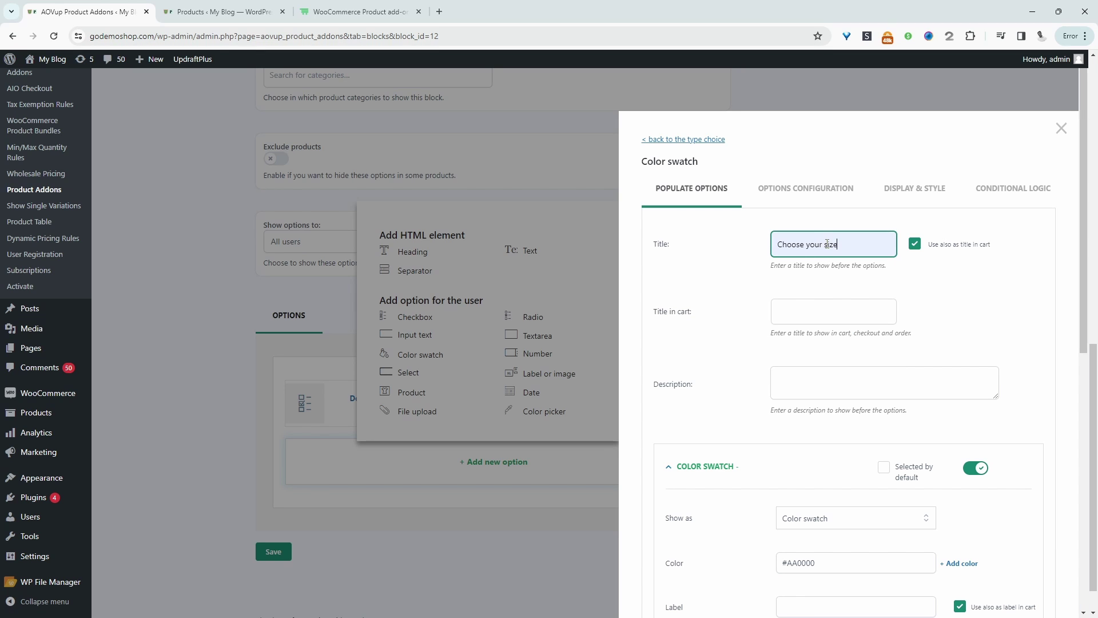
{"action": "key", "text": "ctrl+BackSpace"}
{"action": "type", "text": "box"}
{"action": "scroll", "coordinate": [915, 343], "scroll_direction": "down", "scroll_amount": 4}
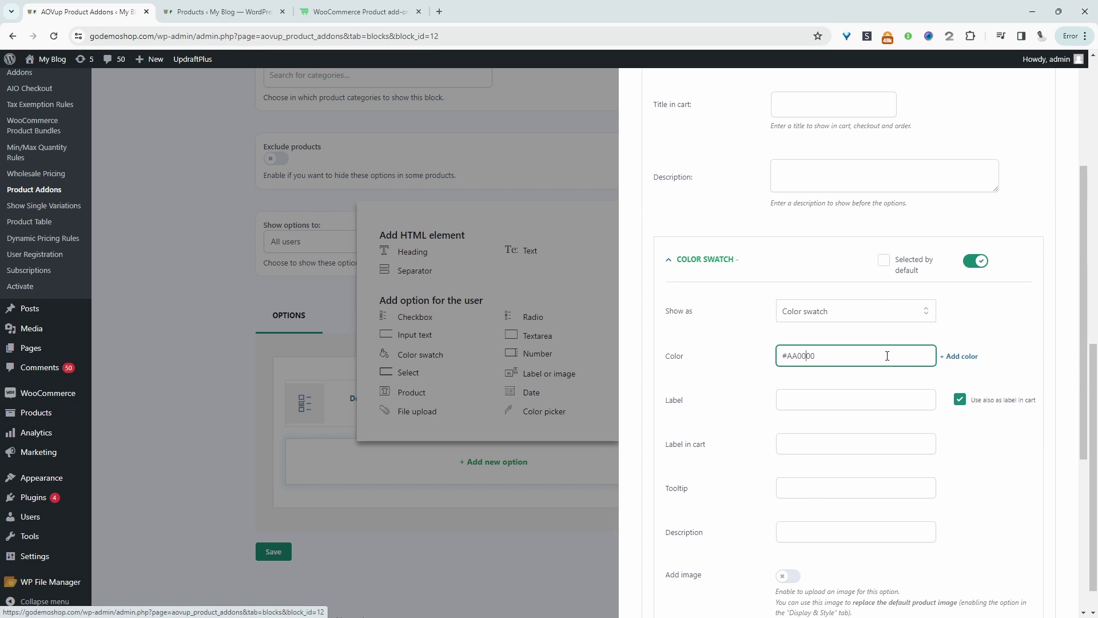
Set up three colour swatches: red, purple (#9a00a8) and dark grey (#262626)
{"action": "left_click_drag", "start_coordinate": [848, 355], "coordinate": [794, 358]}
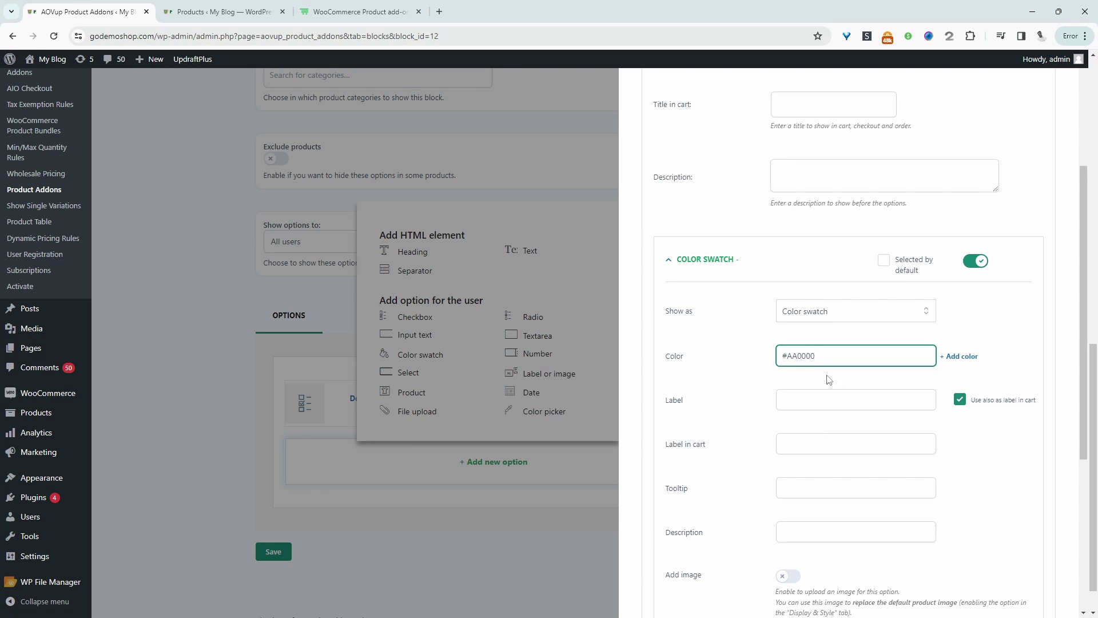
{"action": "scroll", "coordinate": [835, 374], "scroll_direction": "down", "scroll_amount": 5}
{"action": "left_click", "coordinate": [863, 502]}
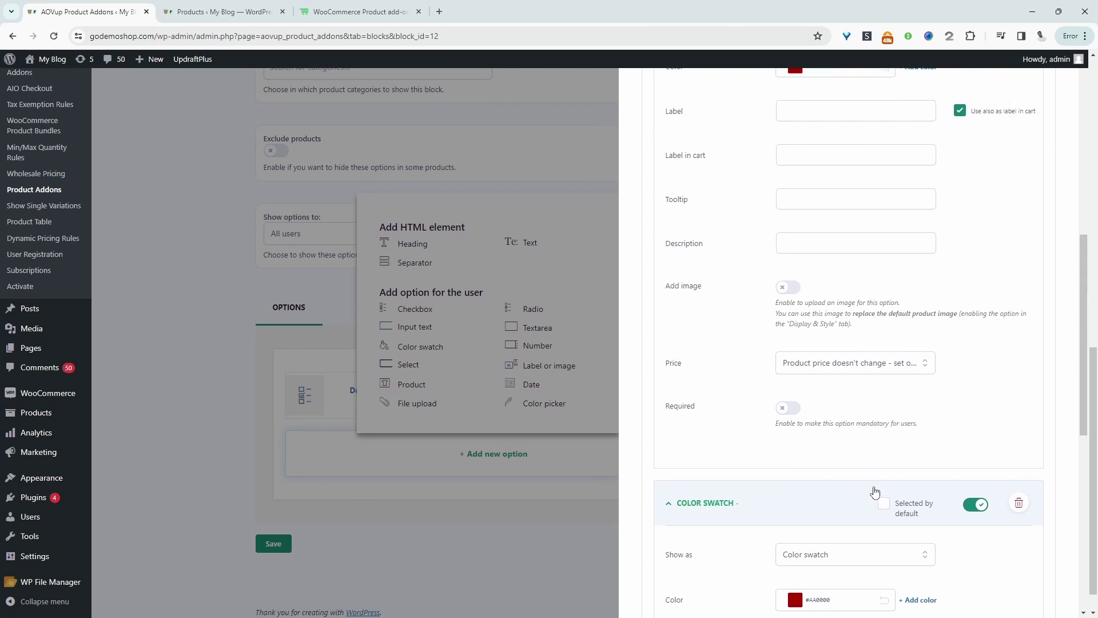
{"action": "scroll", "coordinate": [875, 492], "scroll_direction": "down", "scroll_amount": 8}
{"action": "left_click", "coordinate": [835, 509]}
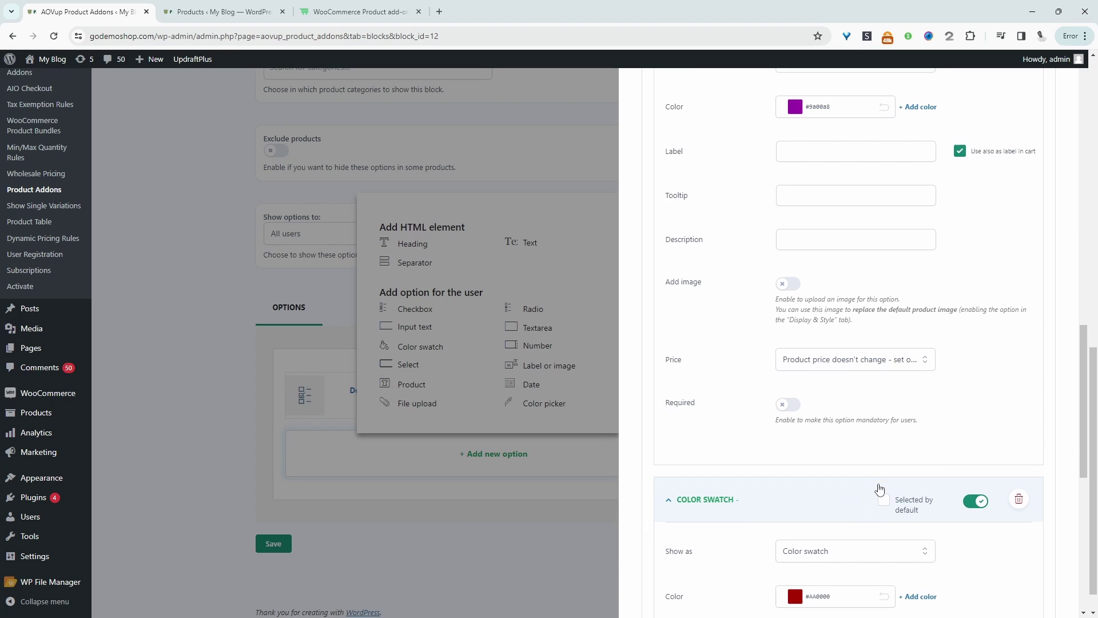
{"action": "scroll", "coordinate": [879, 489], "scroll_direction": "down", "scroll_amount": 7}
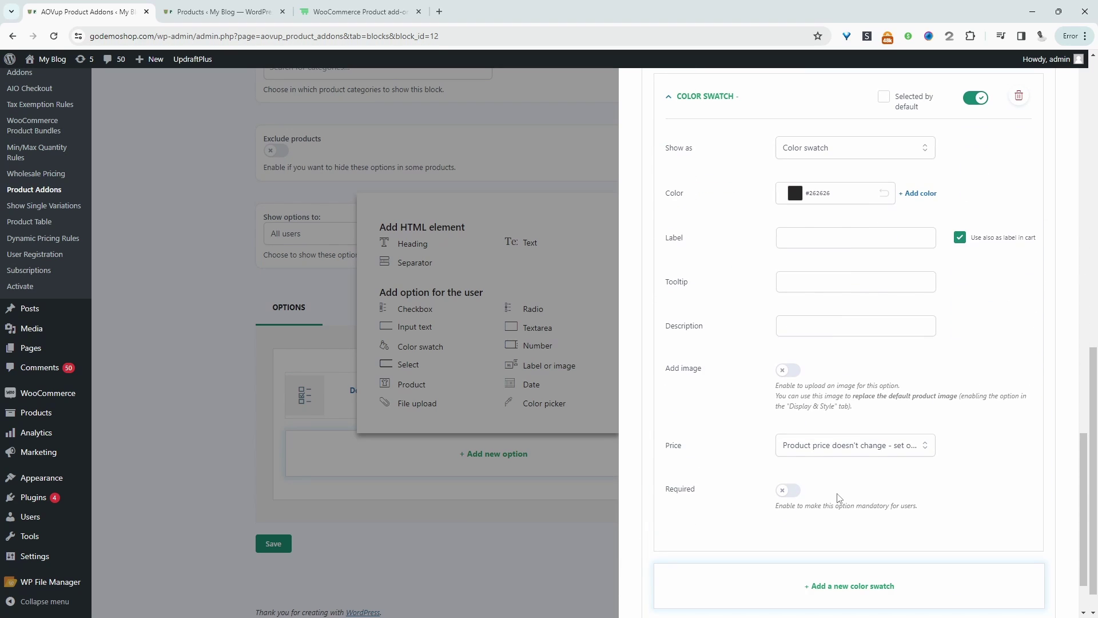
Make a swatch a Product price increase with a fixed regular cost of 5
{"action": "left_click", "coordinate": [862, 456]}
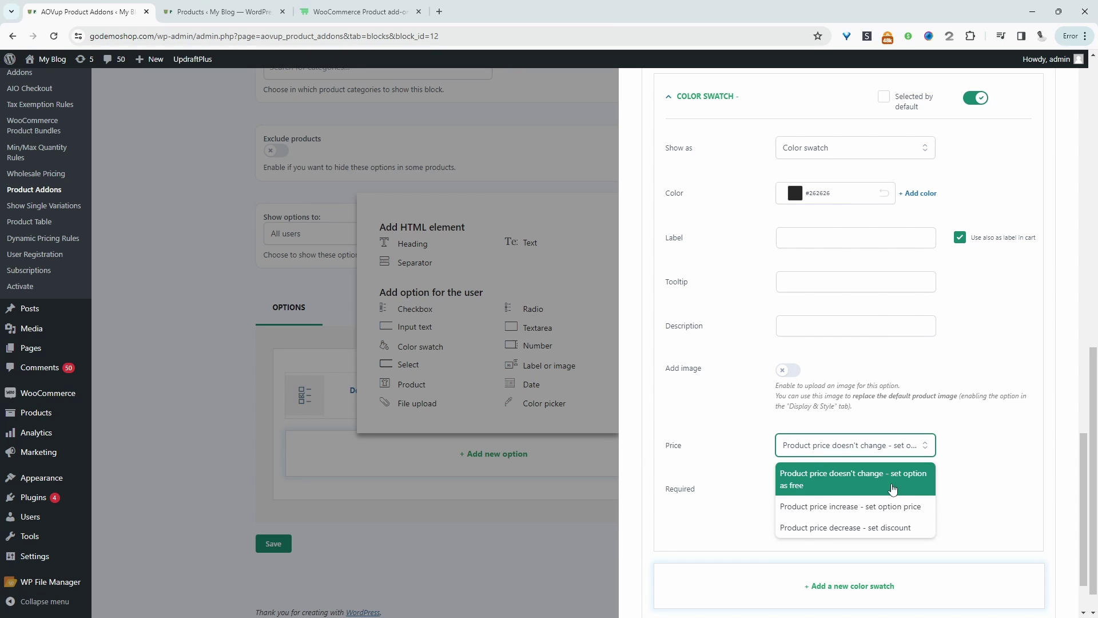
{"action": "left_click", "coordinate": [851, 513]}
{"action": "left_click", "coordinate": [809, 512]}
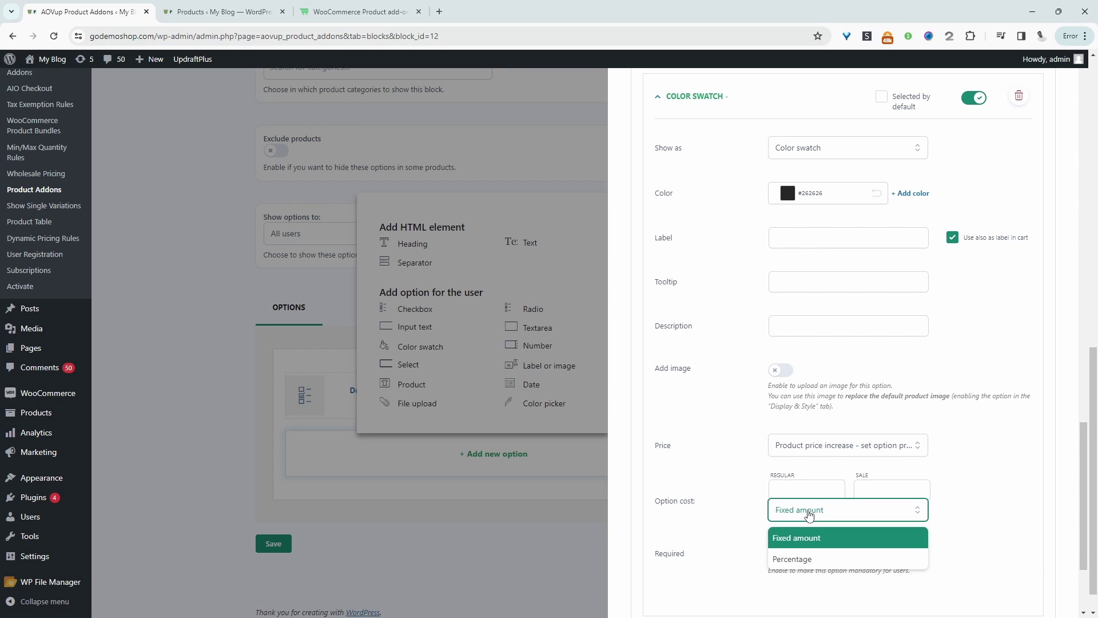
{"action": "left_click", "coordinate": [813, 537]}
{"action": "left_click", "coordinate": [808, 491]}
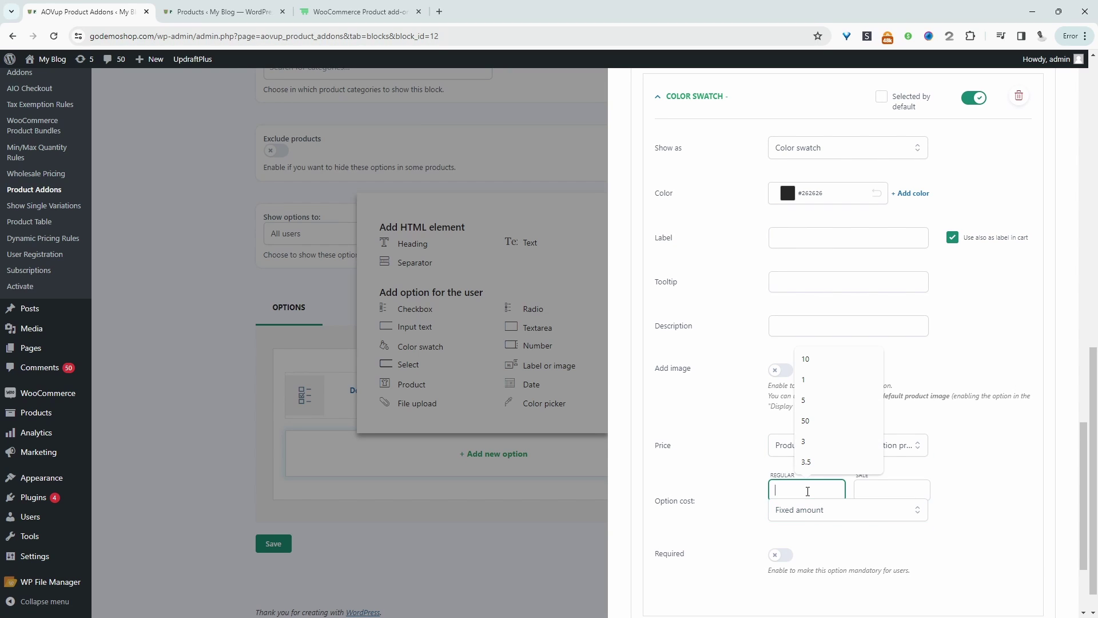
{"action": "type", "text": "5"}
{"action": "left_click", "coordinate": [976, 482]}
Set another swatch's pricing to Product price increase as well
{"action": "scroll", "coordinate": [800, 522], "scroll_direction": "up", "scroll_amount": 3}
{"action": "scroll", "coordinate": [817, 520], "scroll_direction": "up", "scroll_amount": 4}
{"action": "left_click", "coordinate": [812, 403]}
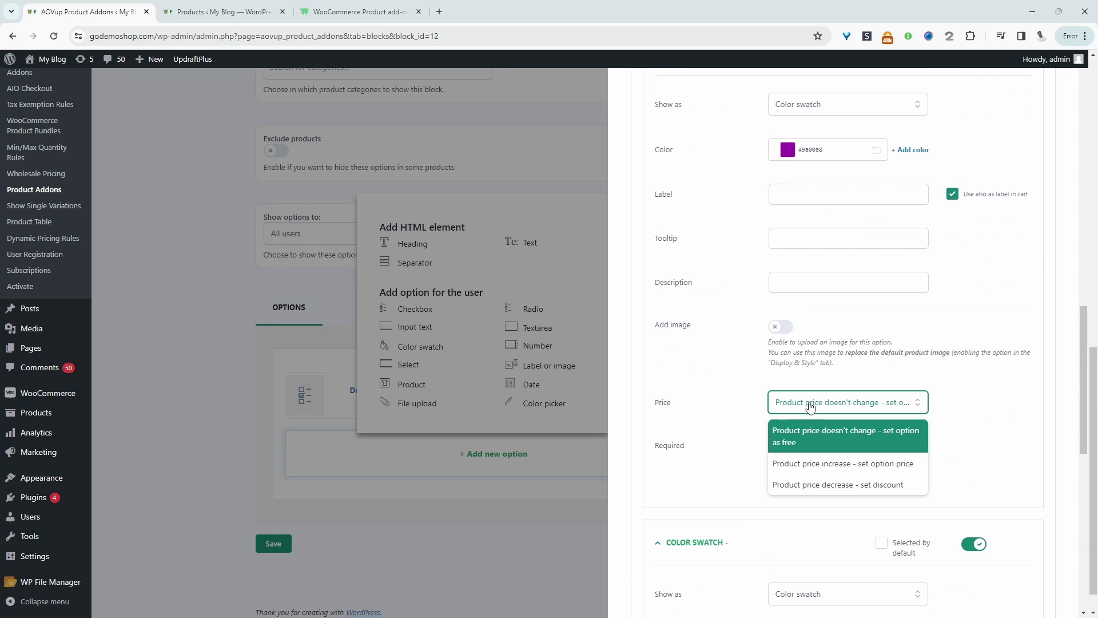
{"action": "left_click", "coordinate": [823, 461]}
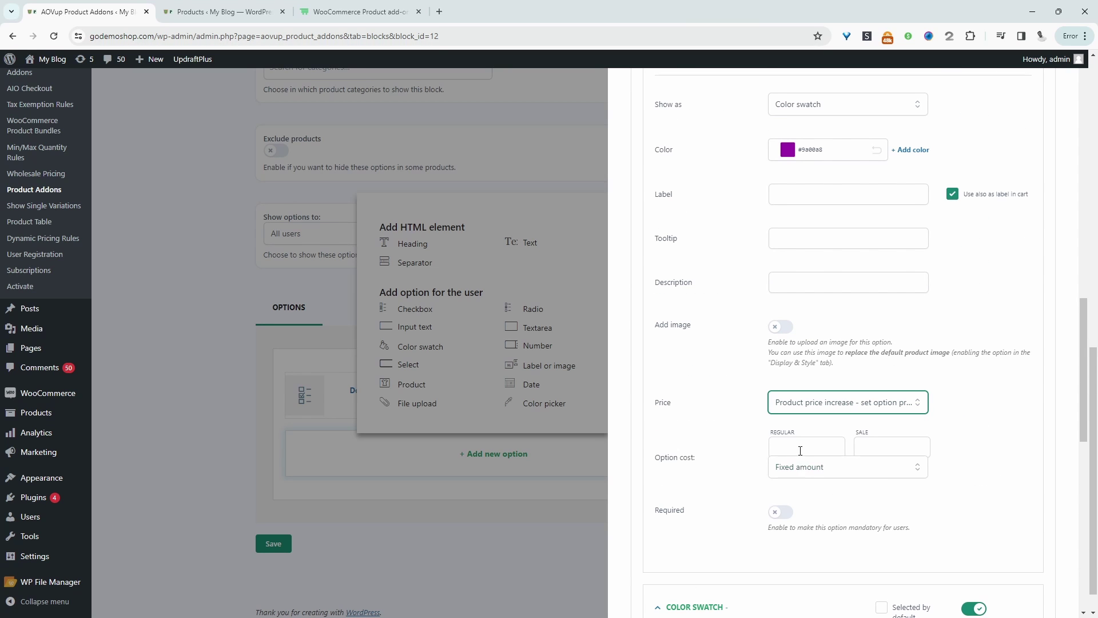
{"action": "scroll", "coordinate": [802, 449], "scroll_direction": "down", "scroll_amount": 3}
{"action": "left_click", "coordinate": [823, 224]}
{"action": "left_click", "coordinate": [806, 285]}
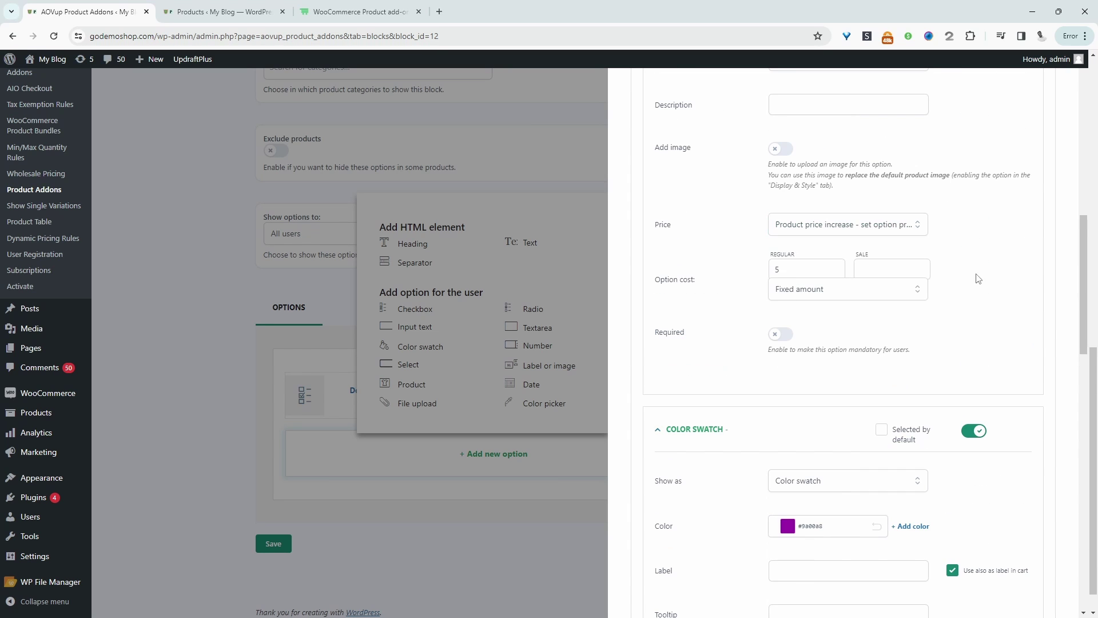
Enable conditional logic: show swatches if any rule matches, personalize '- Yes' is Selected, then save
{"action": "scroll", "coordinate": [977, 278], "scroll_direction": "up", "scroll_amount": 10}
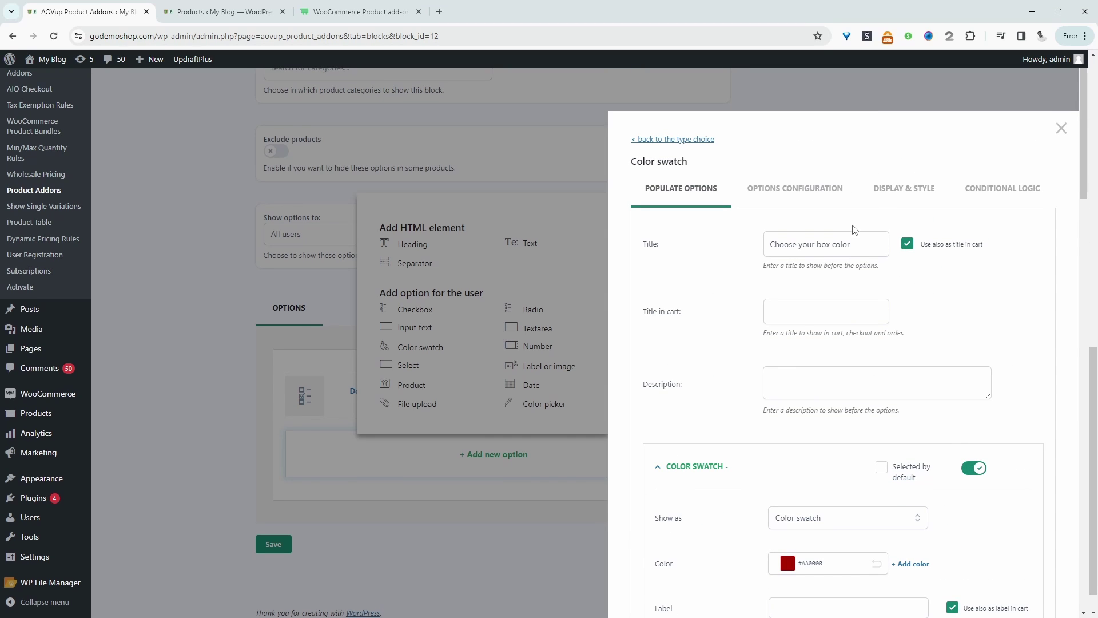
{"action": "left_click", "coordinate": [1005, 201]}
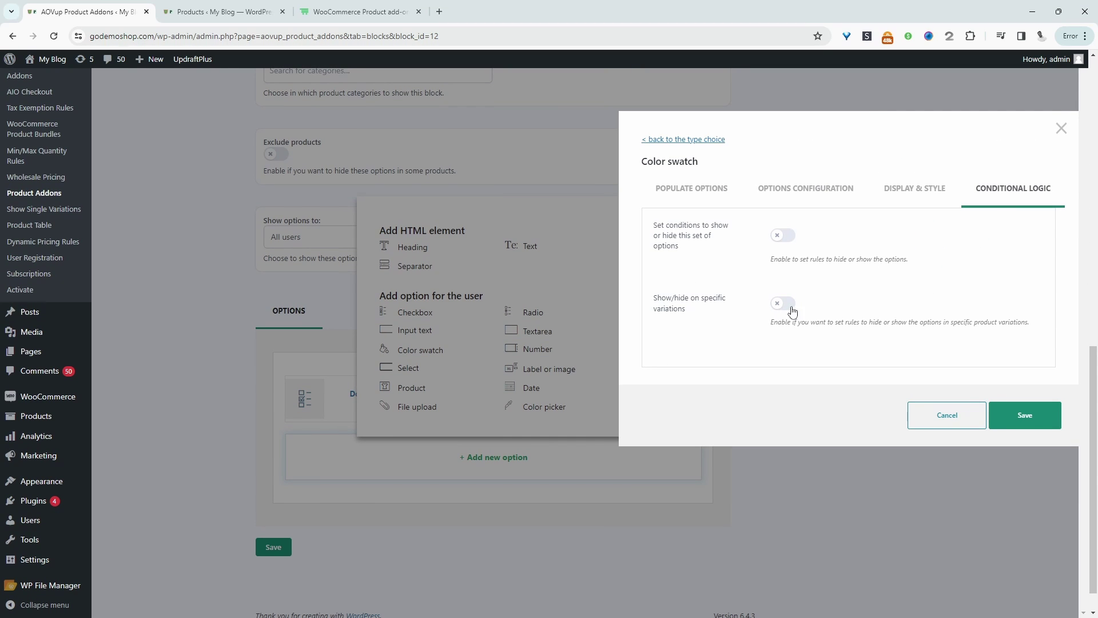
{"action": "left_click", "coordinate": [782, 235]}
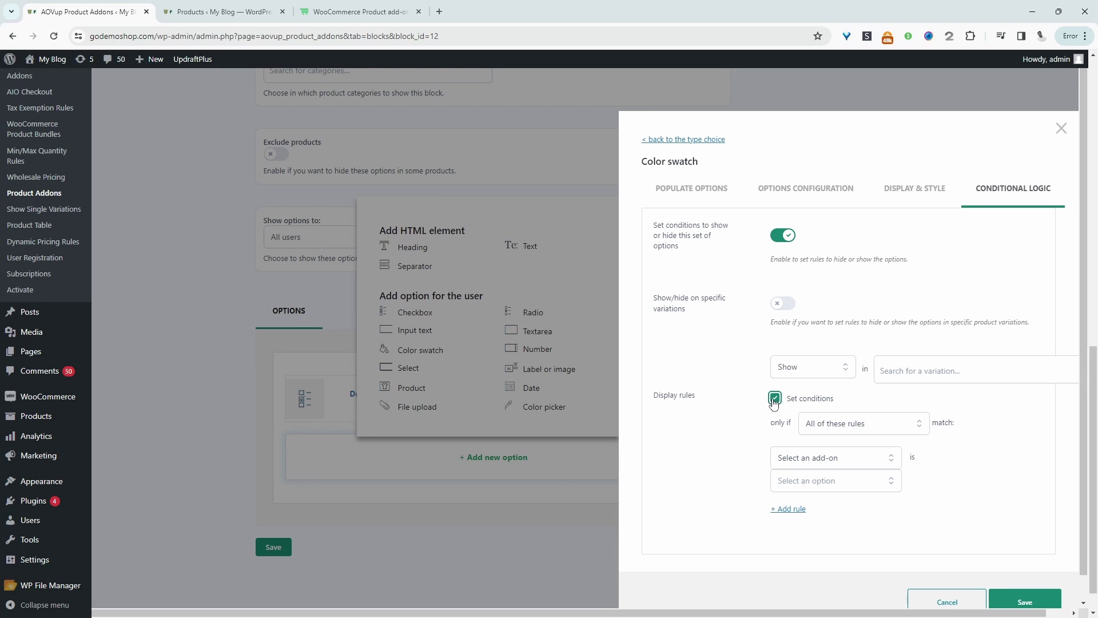
{"action": "left_click", "coordinate": [859, 429]}
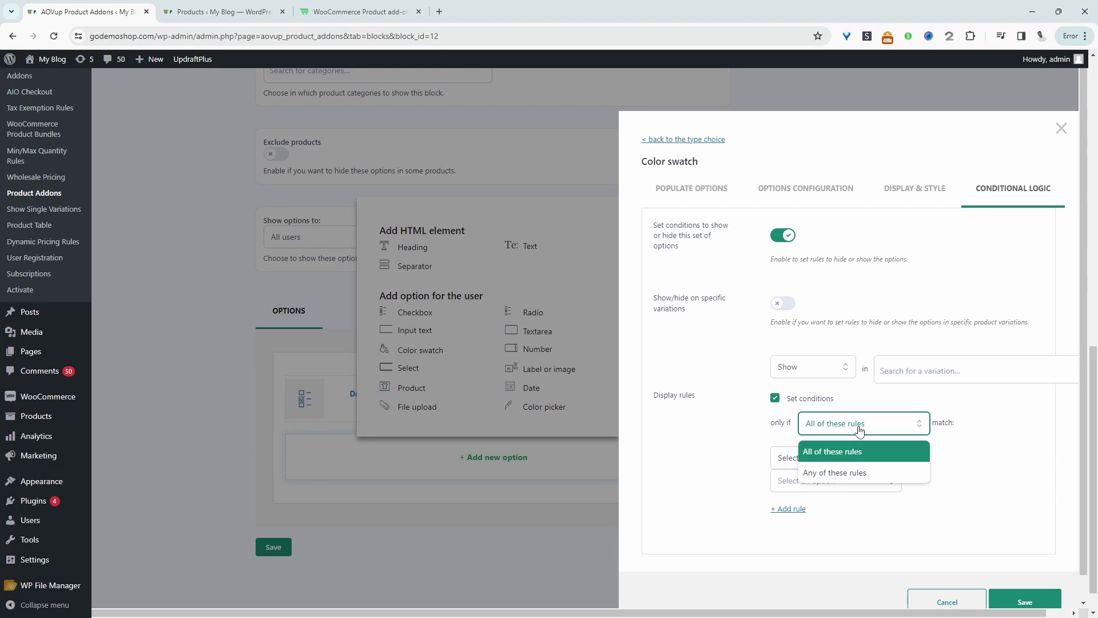
{"action": "left_click", "coordinate": [856, 476]}
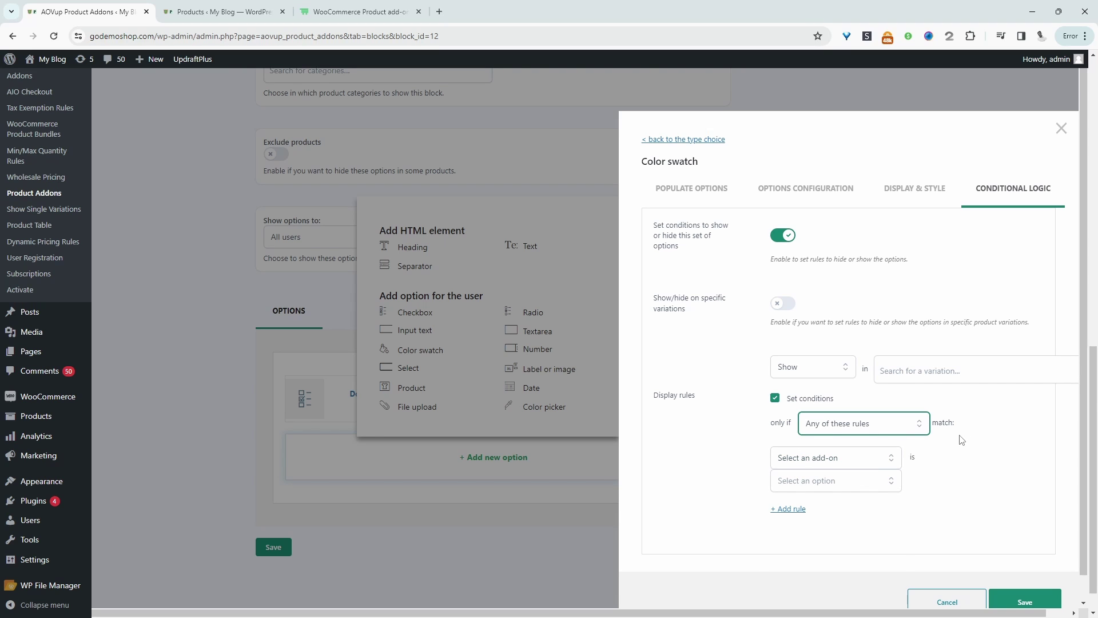
{"action": "left_click", "coordinate": [841, 458]}
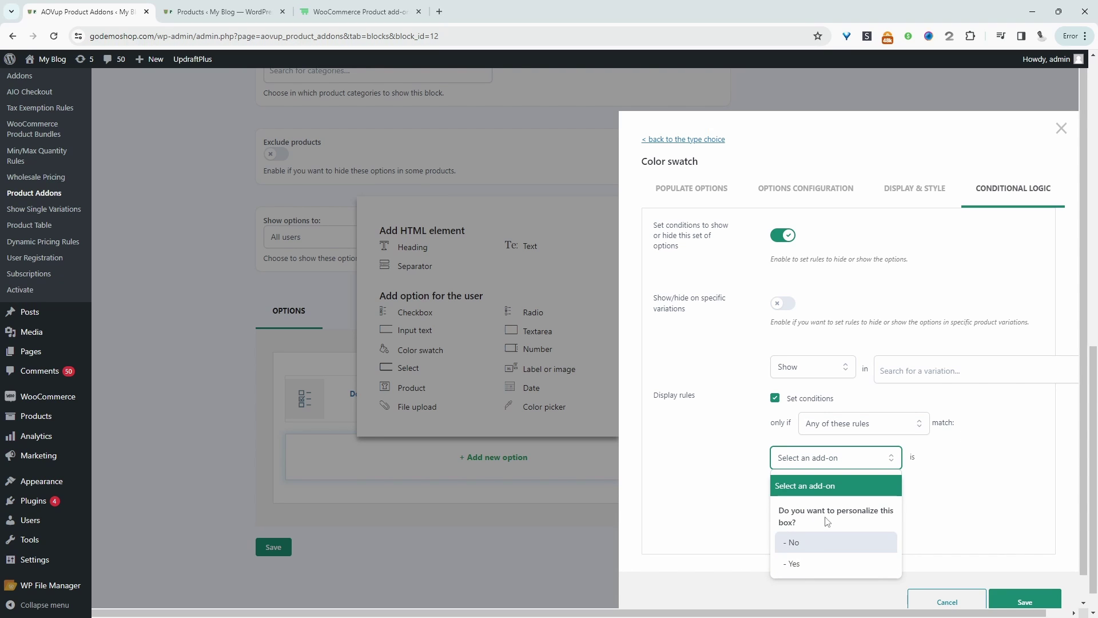
{"action": "left_click", "coordinate": [797, 562]}
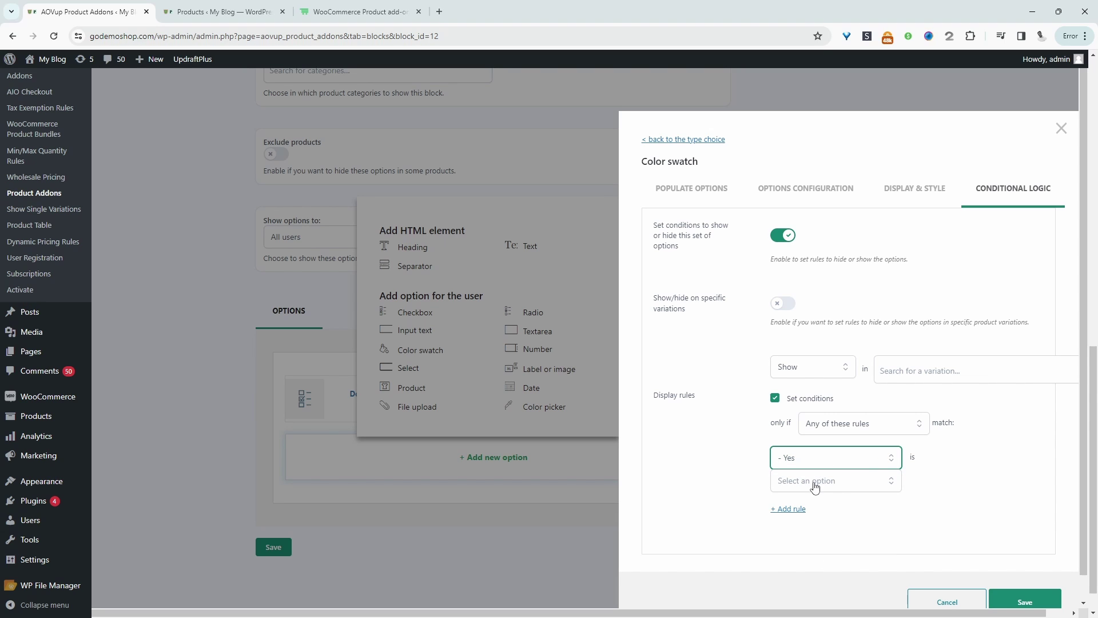
{"action": "left_click", "coordinate": [813, 483]}
{"action": "left_click", "coordinate": [816, 517]}
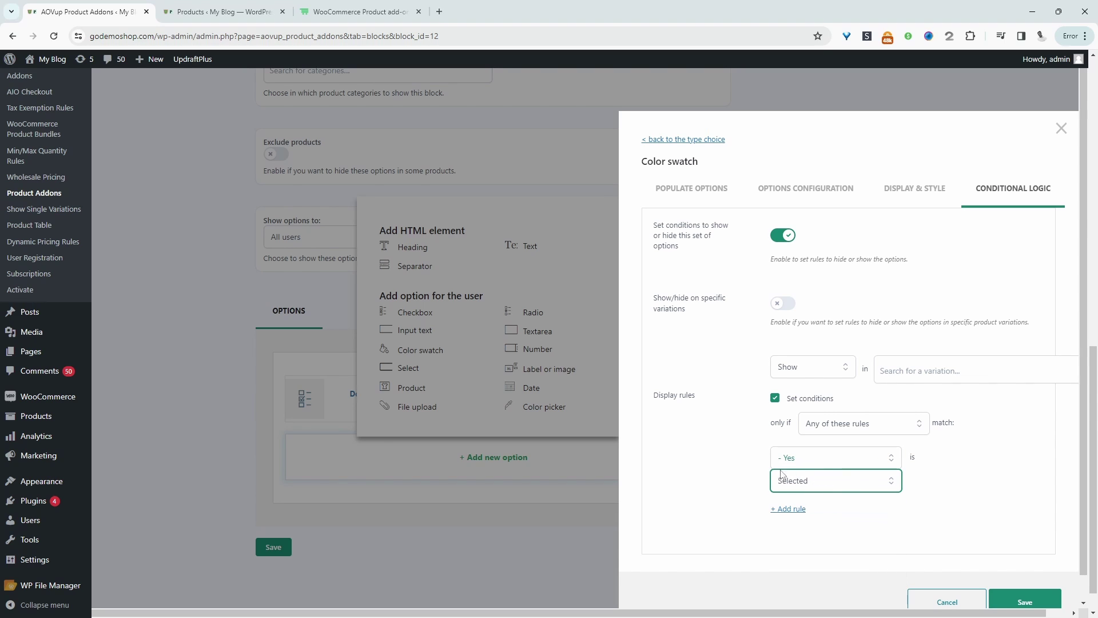
{"action": "left_click", "coordinate": [1008, 602]}
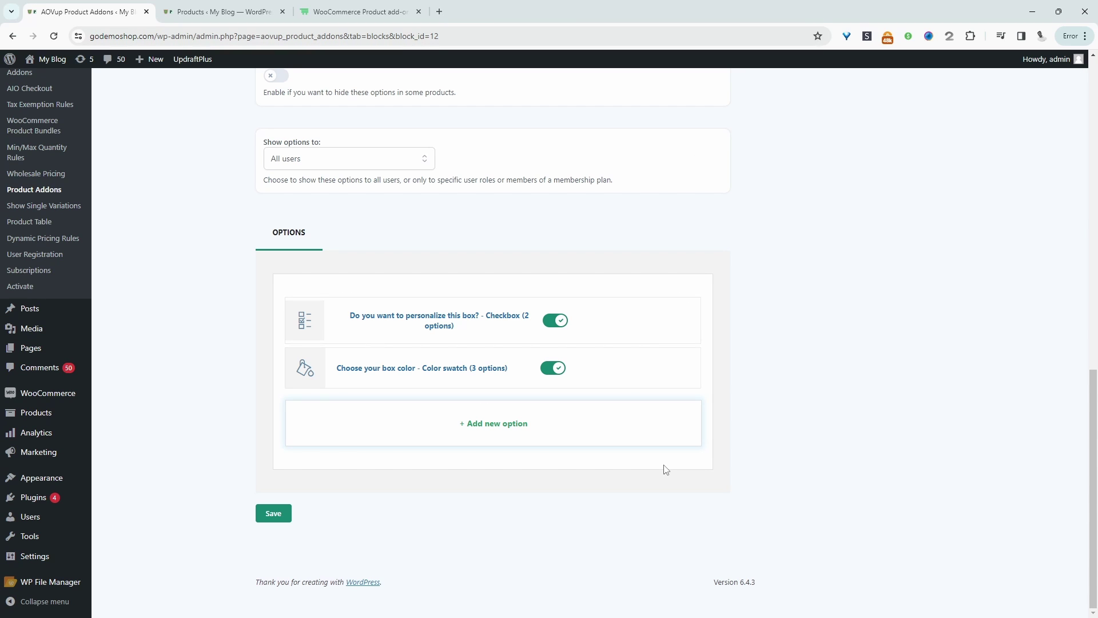
Add an Input text option titled 'Add your message' with a 'Happy Birthday' greeting placeholder
{"action": "left_click", "coordinate": [486, 440]}
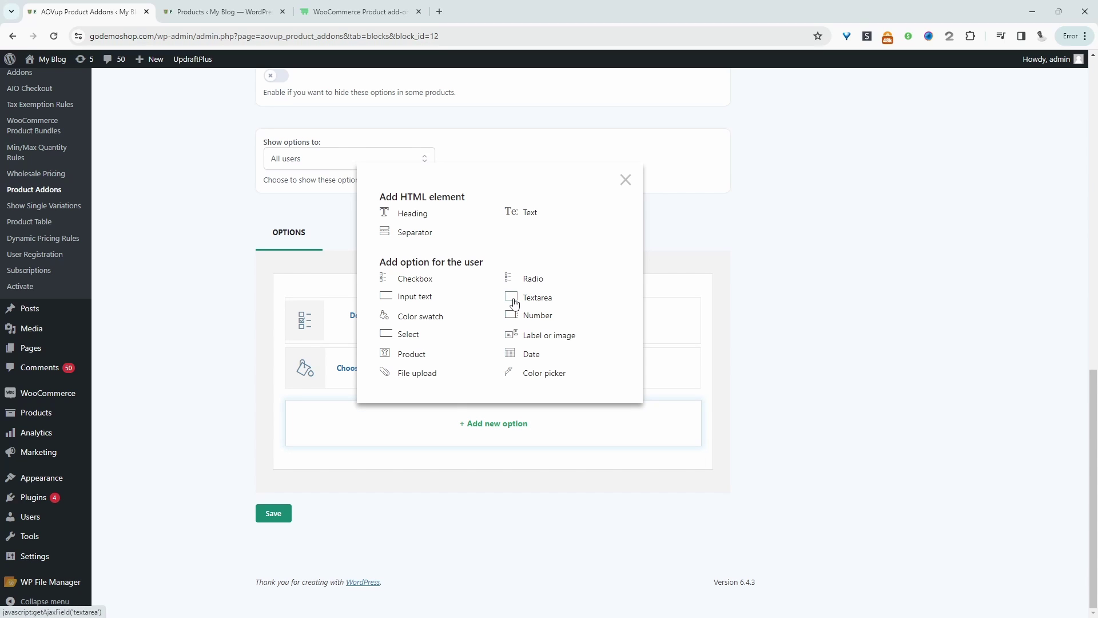
{"action": "left_click", "coordinate": [408, 299]}
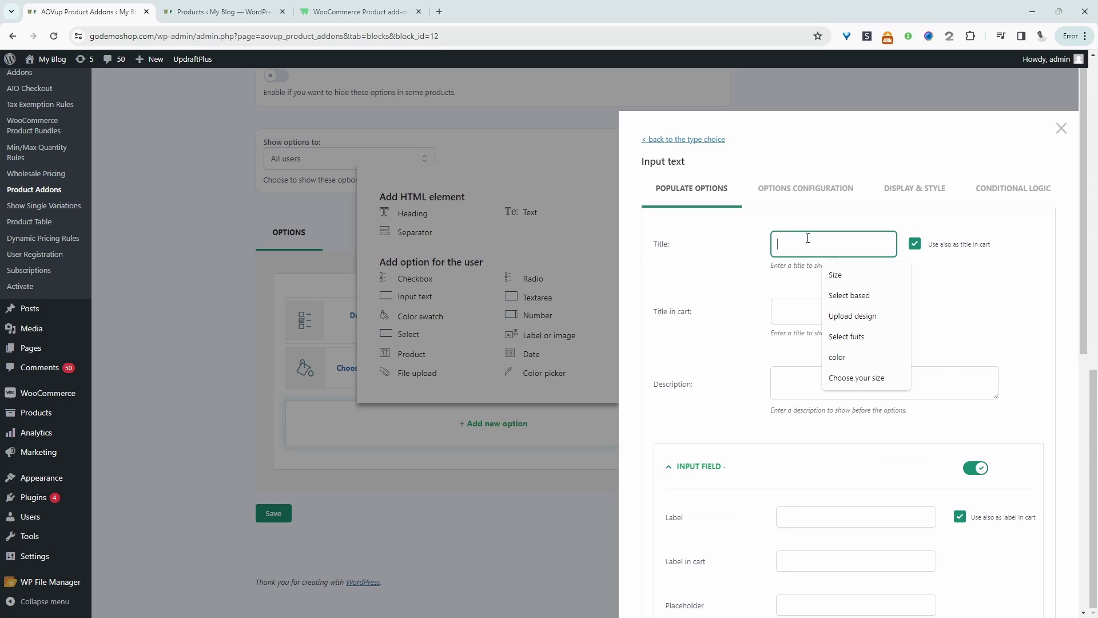
{"action": "type", "text": "Add your message"}
{"action": "scroll", "coordinate": [809, 514], "scroll_direction": "down", "scroll_amount": 2}
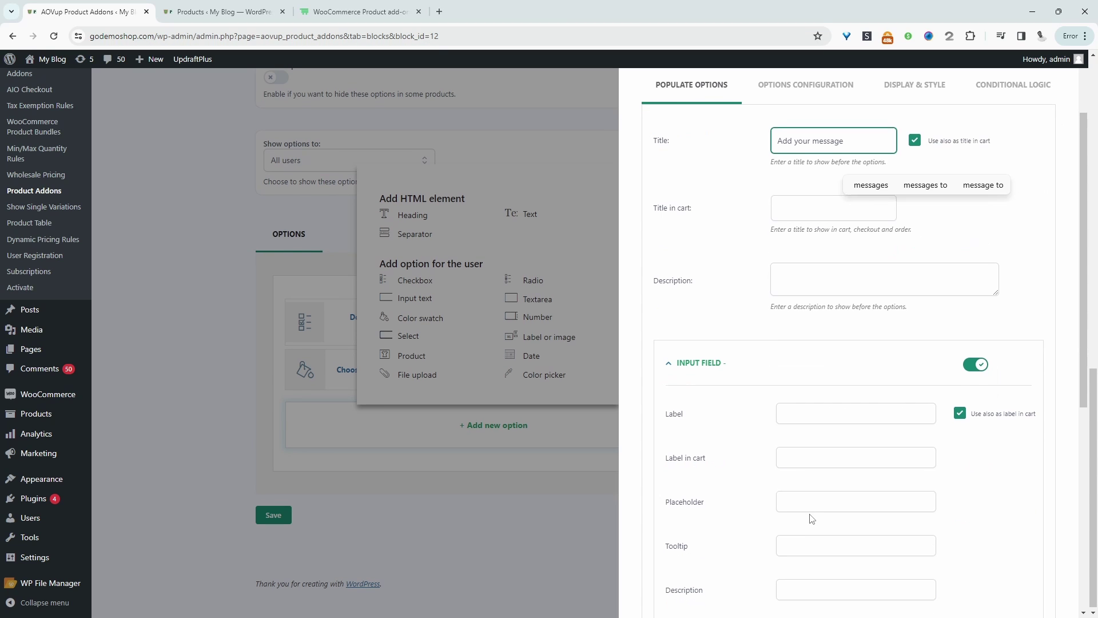
{"action": "left_click", "coordinate": [810, 497]}
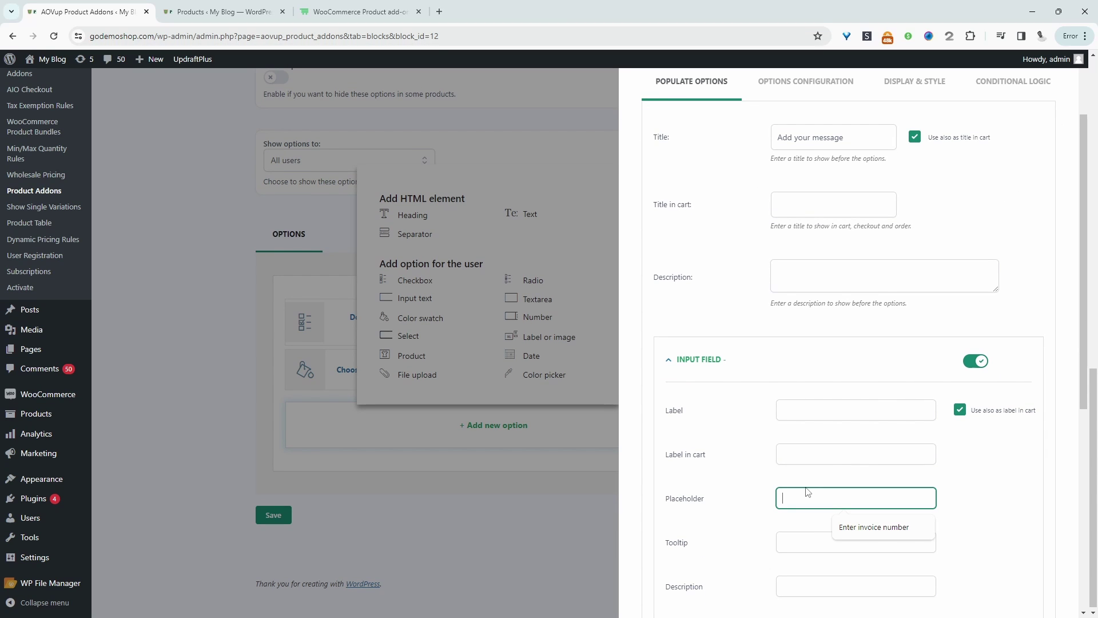
{"action": "type", "text": "Ha"}
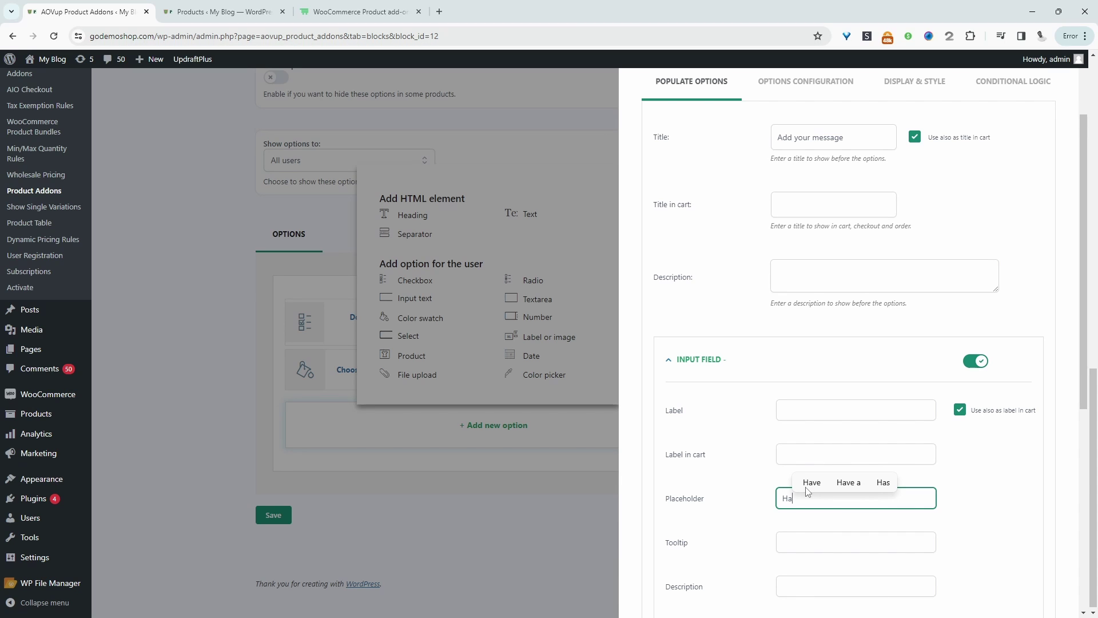
{"action": "type", "text": "ppy Birthday Molly!"}
{"action": "scroll", "coordinate": [858, 337], "scroll_direction": "up", "scroll_amount": 2}
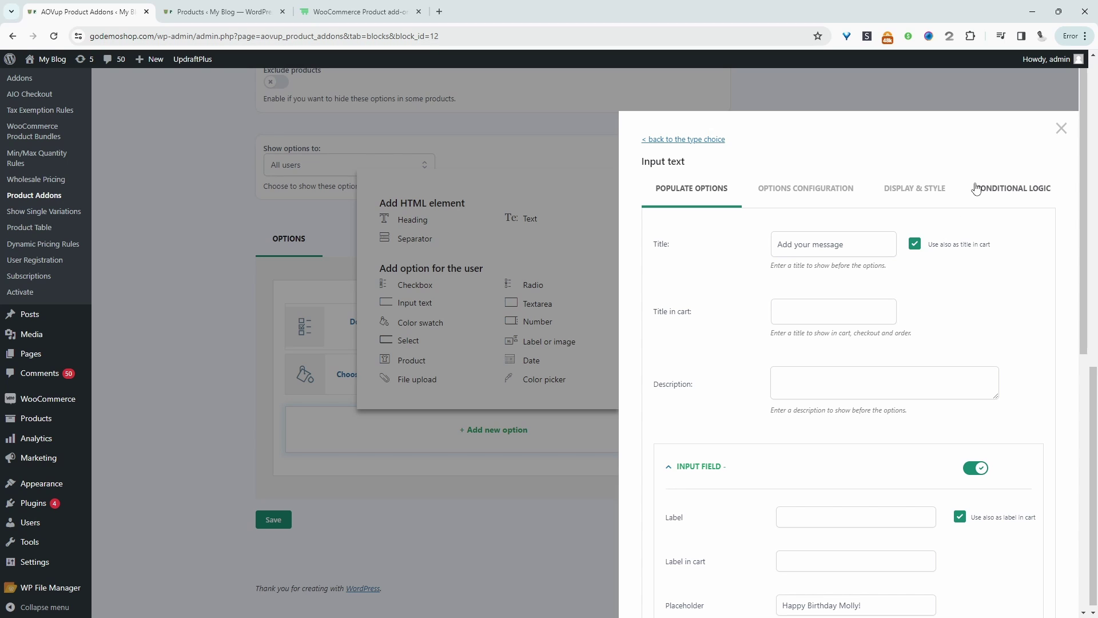
Show 'Add your message' only when Any rule matches: personalize '- Yes' is Selected; save
{"action": "left_click", "coordinate": [1008, 196]}
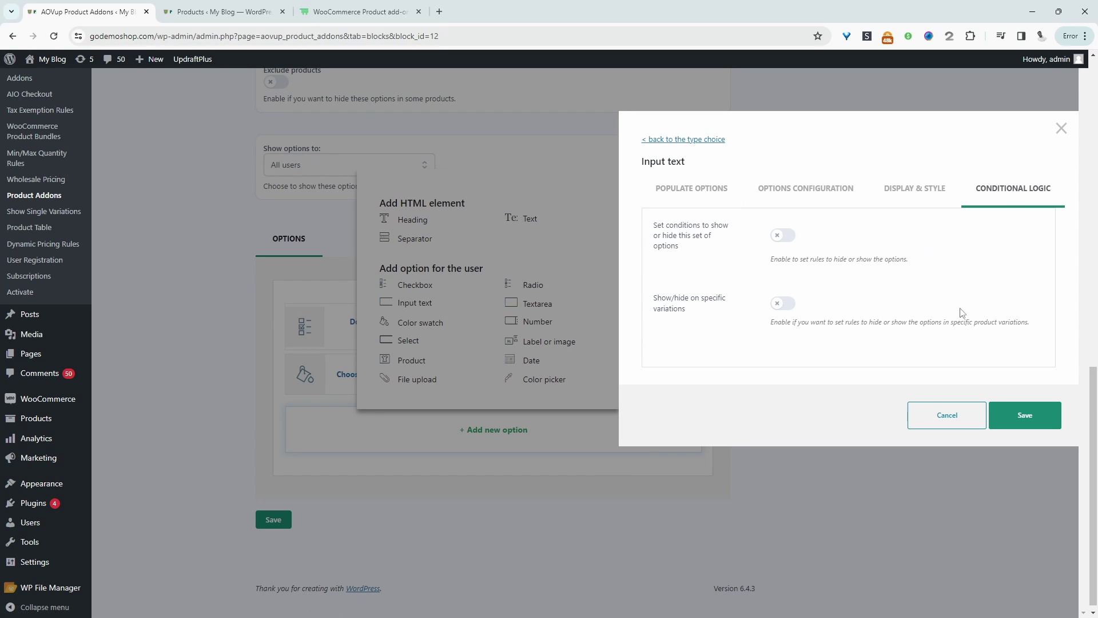
{"action": "left_click", "coordinate": [781, 235]}
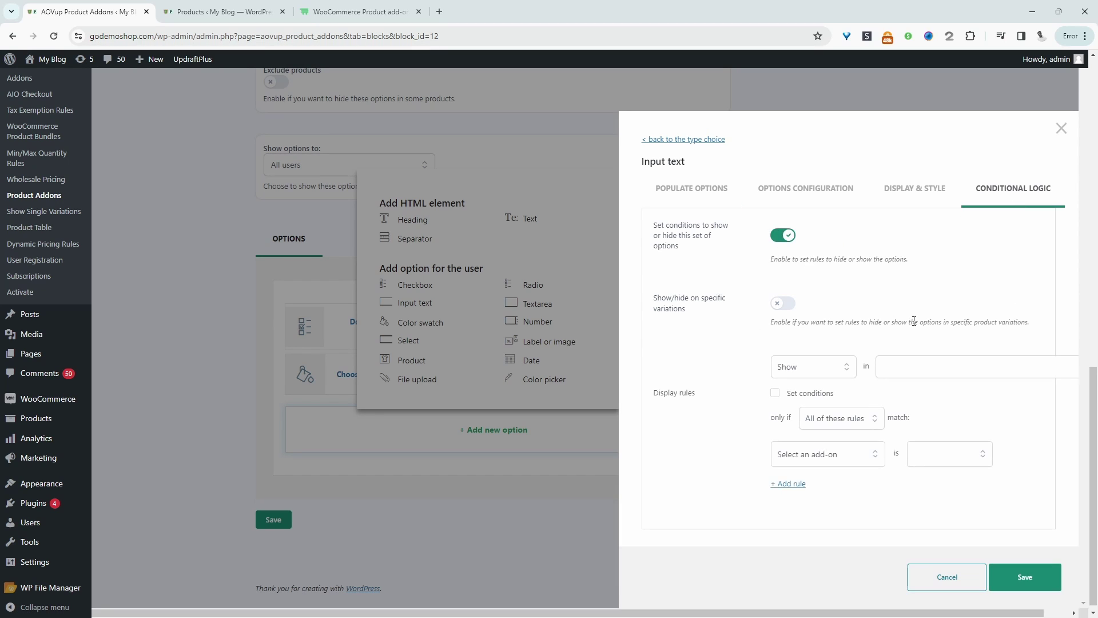
{"action": "left_click", "coordinate": [776, 394]}
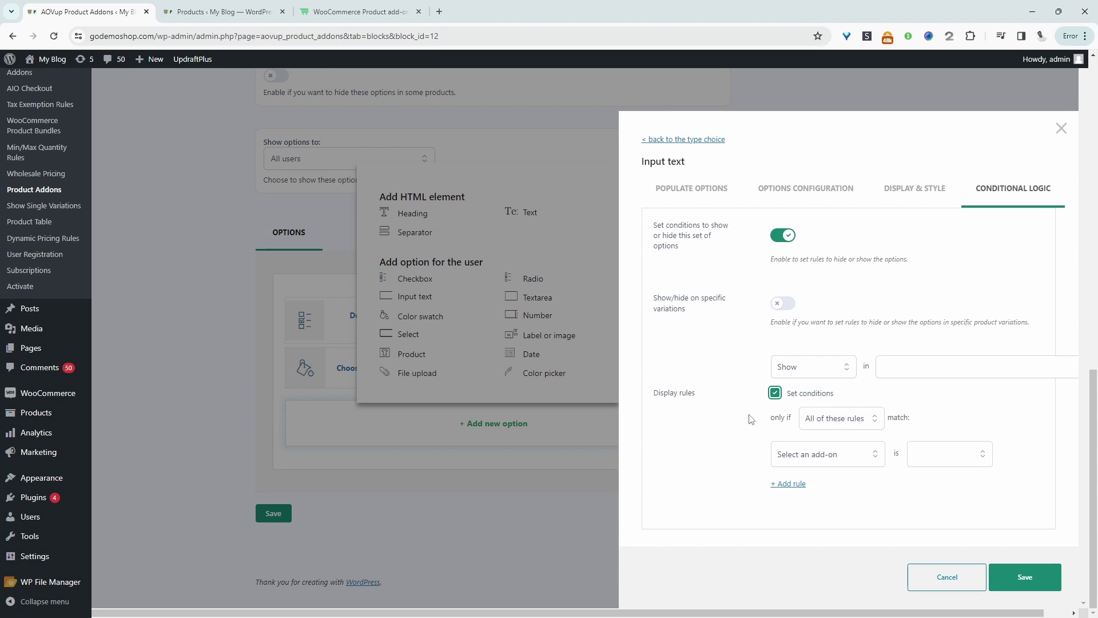
{"action": "left_click", "coordinate": [851, 418]}
{"action": "left_click", "coordinate": [856, 447]}
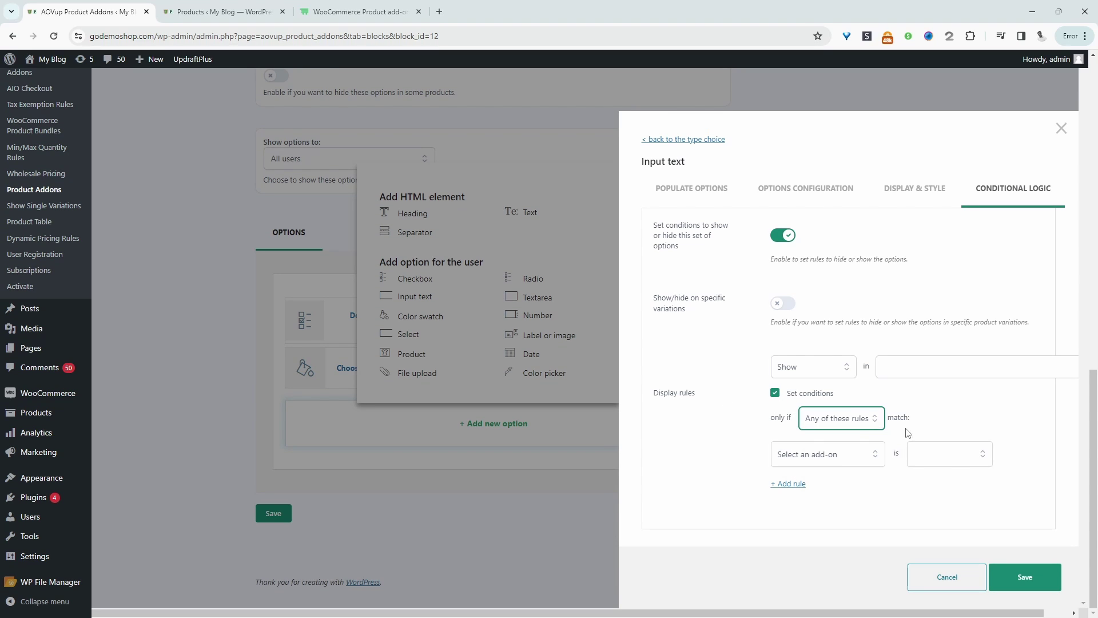
{"action": "left_click", "coordinate": [838, 460]}
{"action": "left_click", "coordinate": [806, 508]}
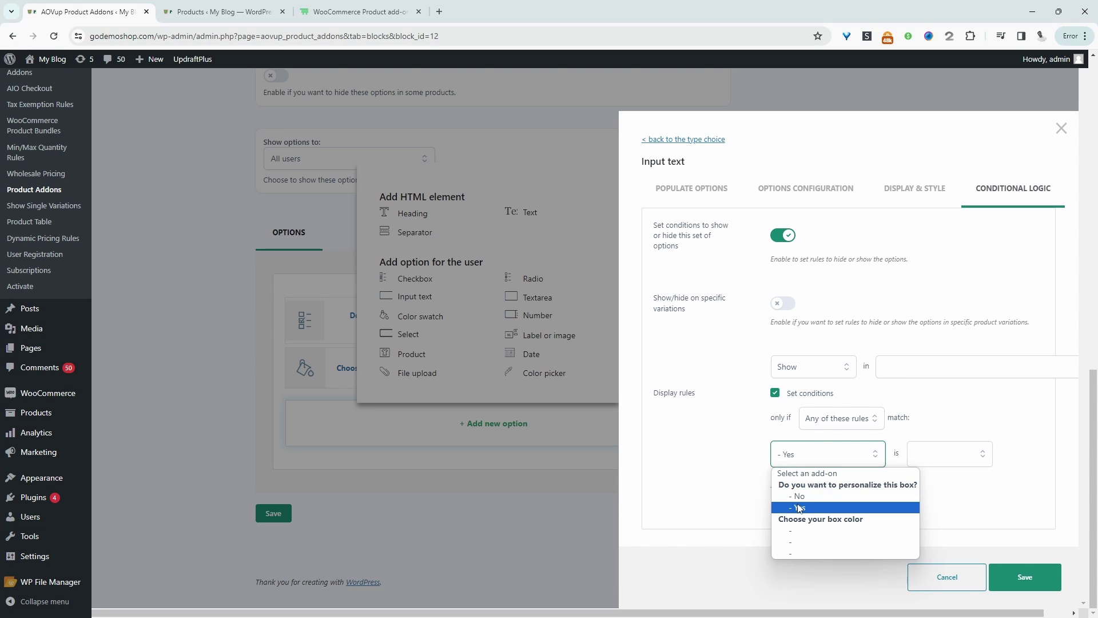
{"action": "left_click", "coordinate": [799, 508]}
{"action": "left_click", "coordinate": [947, 454]}
{"action": "left_click", "coordinate": [941, 486]}
{"action": "left_click", "coordinate": [1028, 587]}
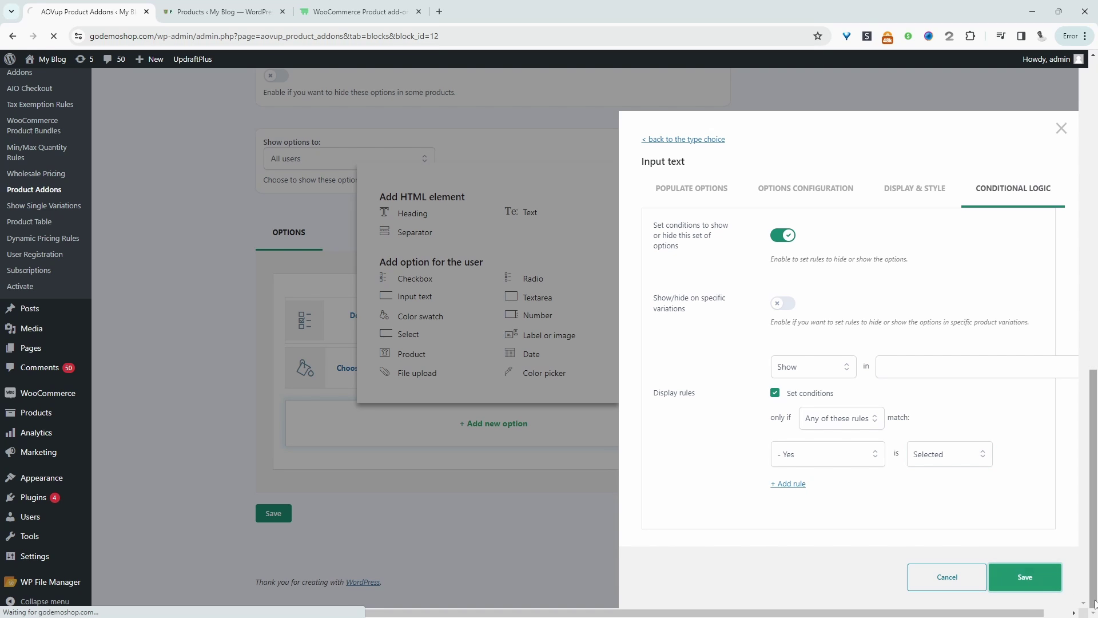
Save the add-on block, then view the Gift box product from the Products list
{"action": "scroll", "coordinate": [793, 527], "scroll_direction": "down", "scroll_amount": 9}
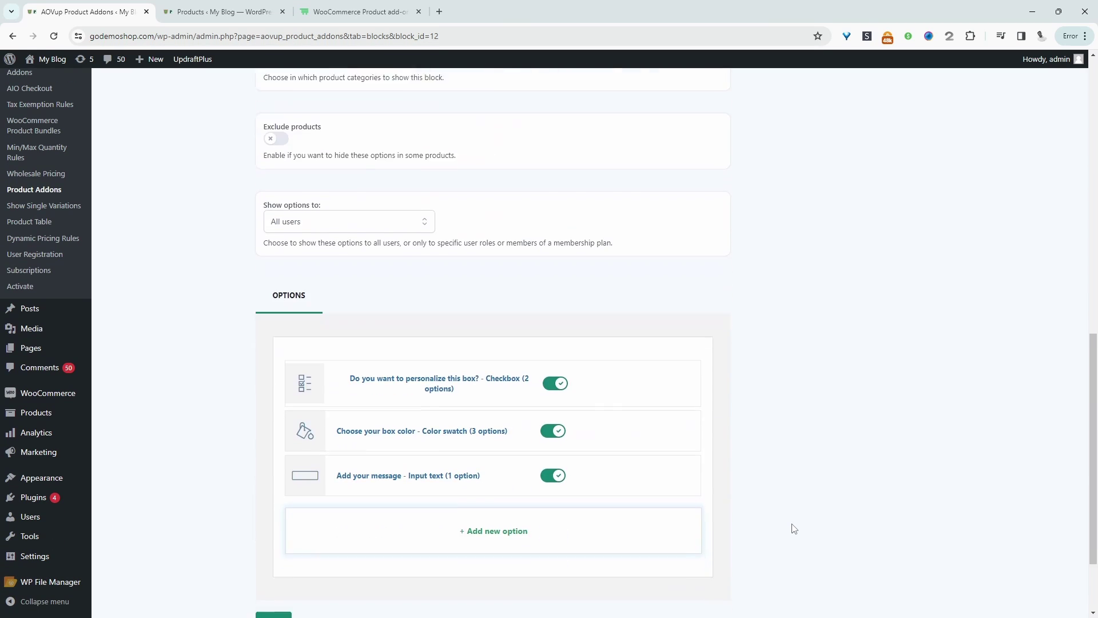
{"action": "left_click", "coordinate": [277, 517]}
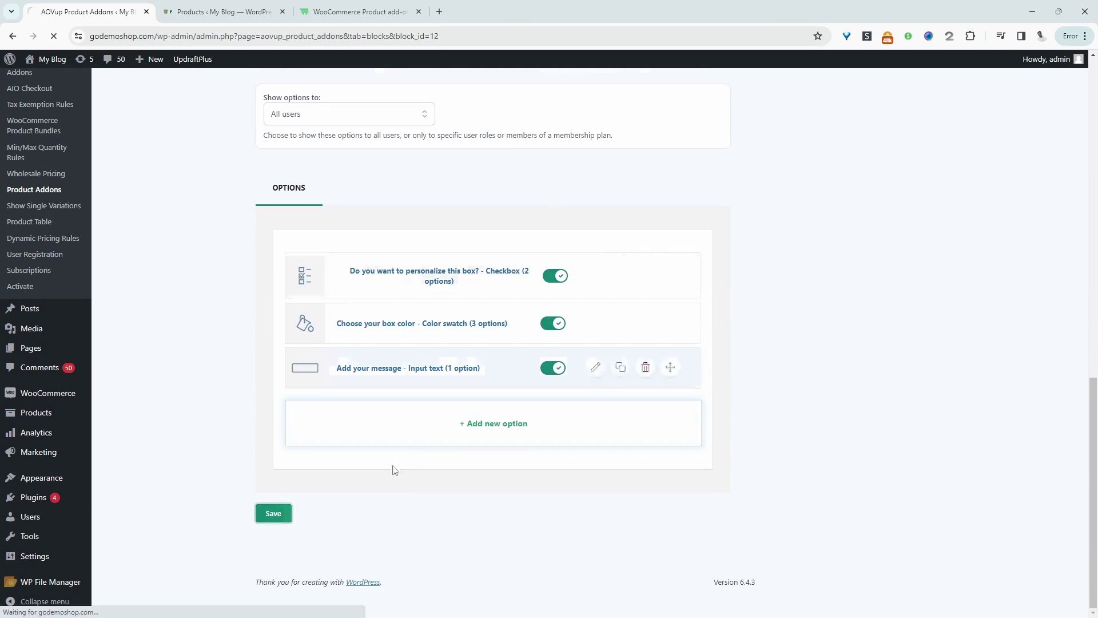
{"action": "left_click", "coordinate": [217, 12]}
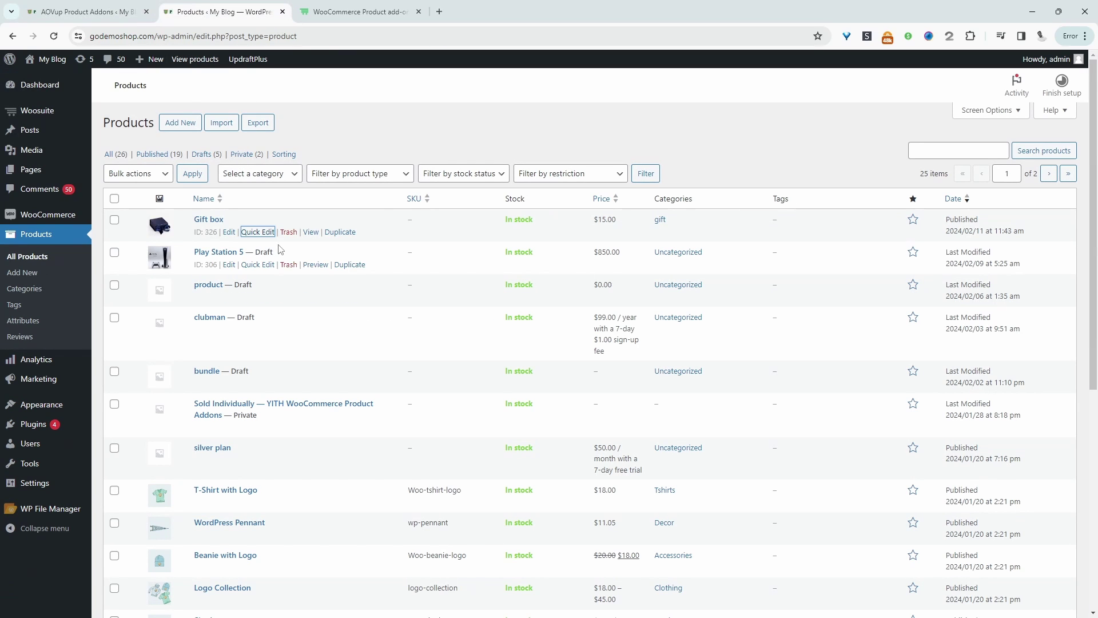
{"action": "left_click", "coordinate": [310, 232]}
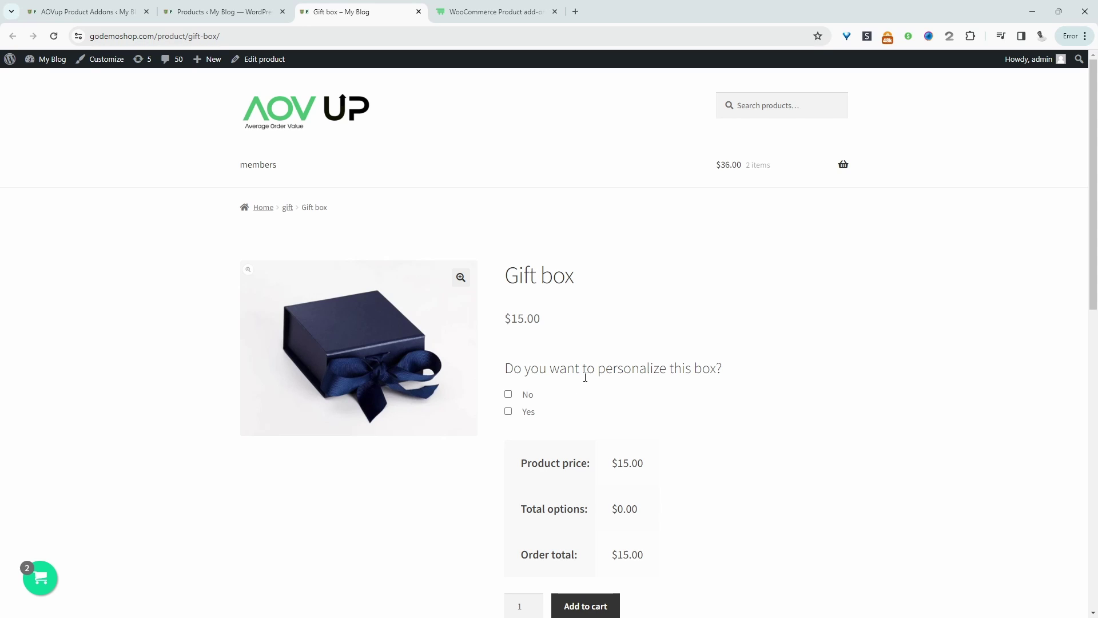
Answer Yes to personalizing the Gift box and choose the purple colour swatch
{"action": "left_click", "coordinate": [509, 394]}
{"action": "scroll", "coordinate": [595, 595], "scroll_direction": "down", "scroll_amount": 1}
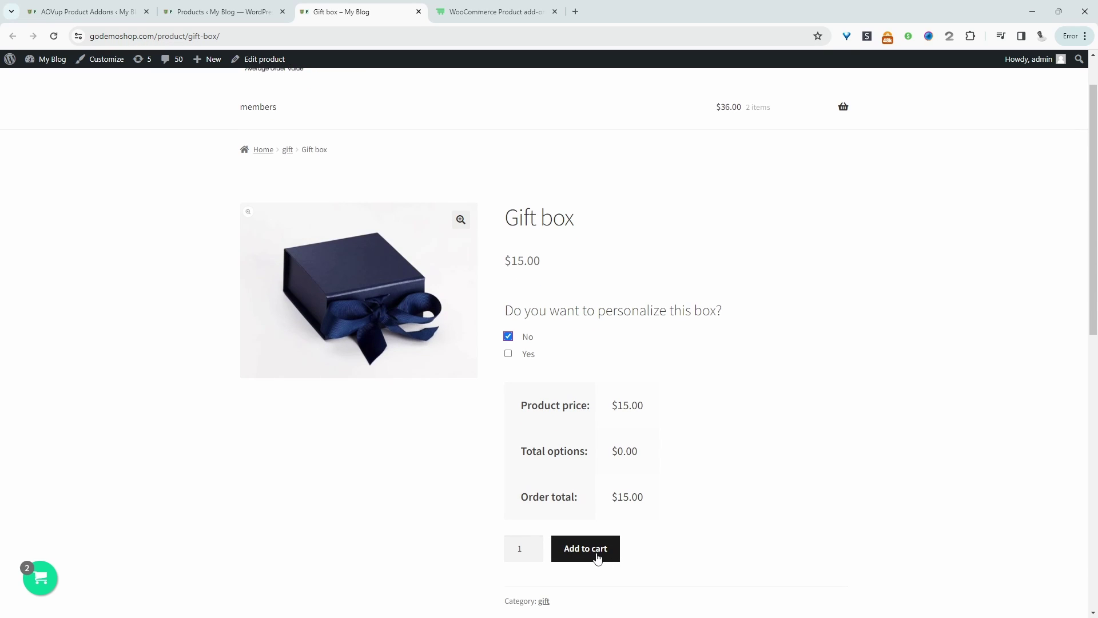
{"action": "left_click", "coordinate": [508, 353]}
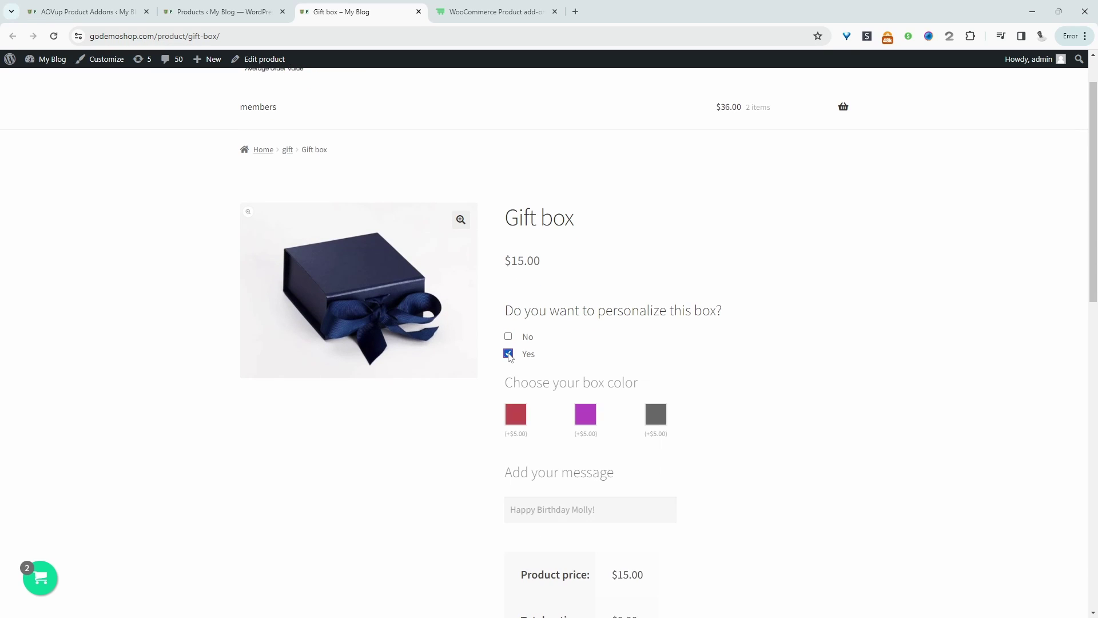
{"action": "scroll", "coordinate": [749, 382], "scroll_direction": "down", "scroll_amount": 2}
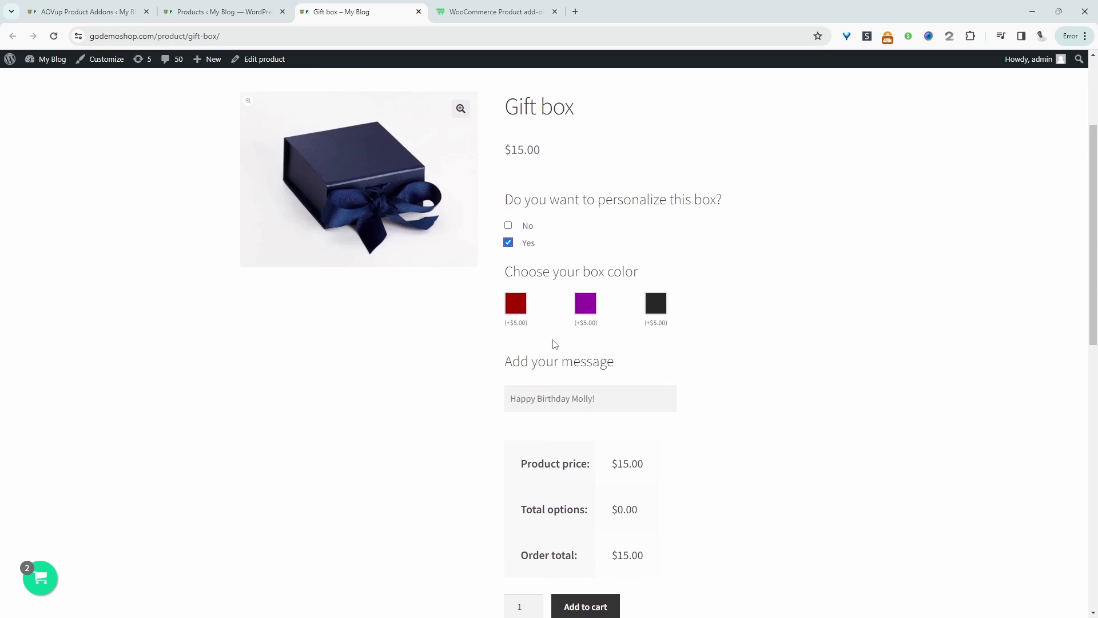
{"action": "left_click", "coordinate": [587, 310]}
Enter the message 'asfasdf' and add the personalized Gift box to the cart
{"action": "left_click", "coordinate": [585, 401]}
{"action": "type", "text": "asfasdf"}
{"action": "scroll", "coordinate": [625, 495], "scroll_direction": "down", "scroll_amount": 2}
{"action": "left_click", "coordinate": [586, 481]}
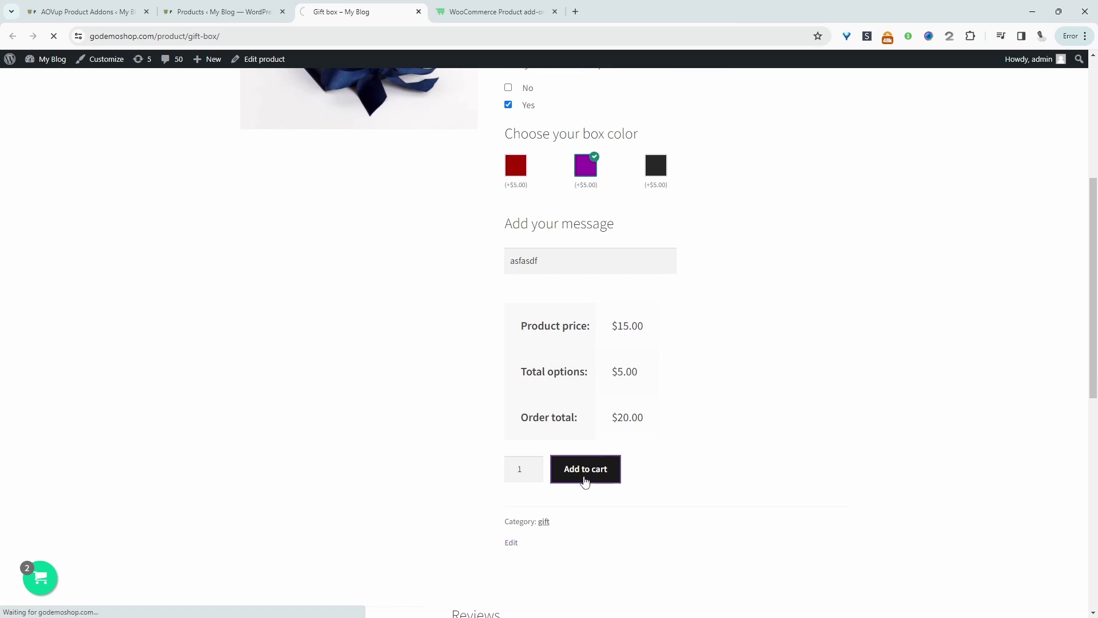